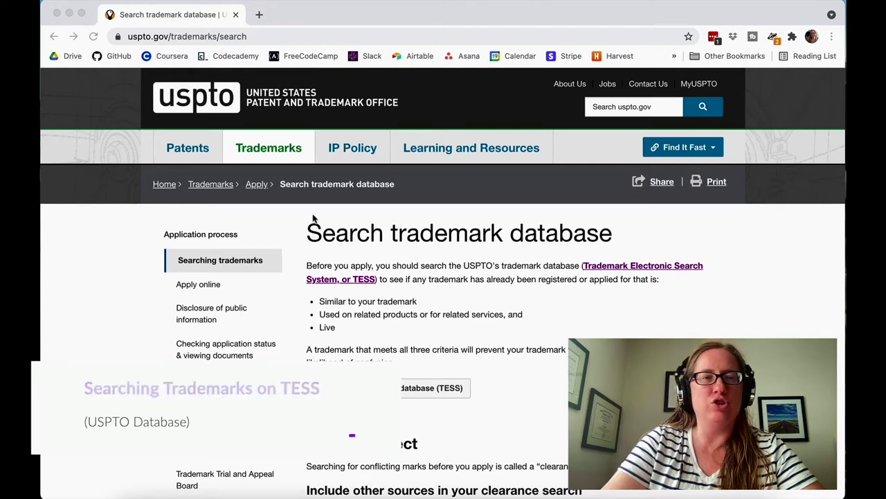
Step: Open the TESS trademark database and run a basic word mark search for "ceres toys"
click(291, 133)
mouse_move(277, 148)
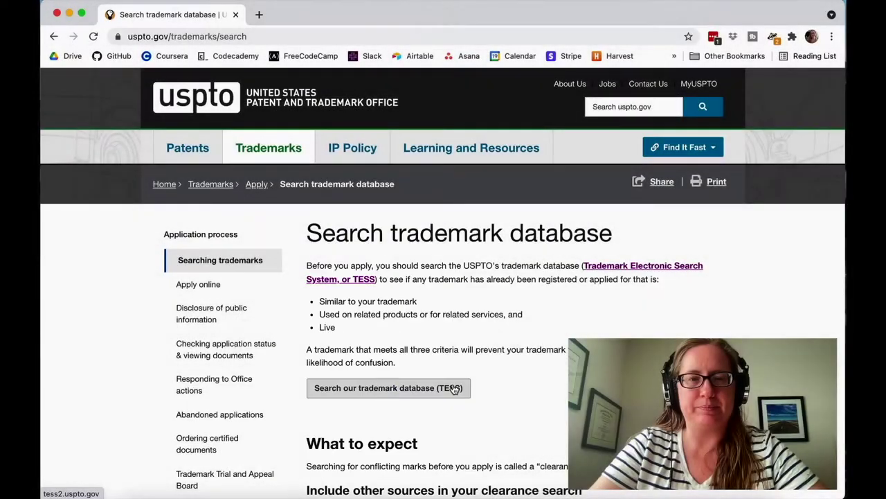
click(455, 389)
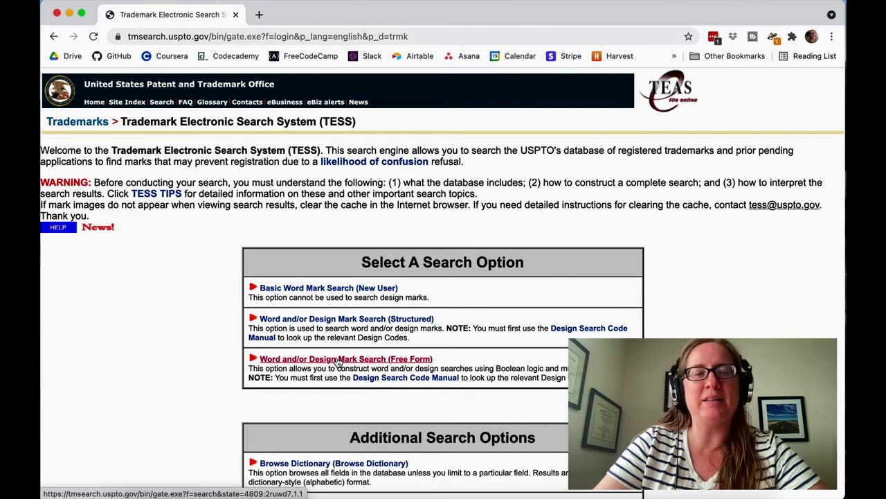
click(277, 288)
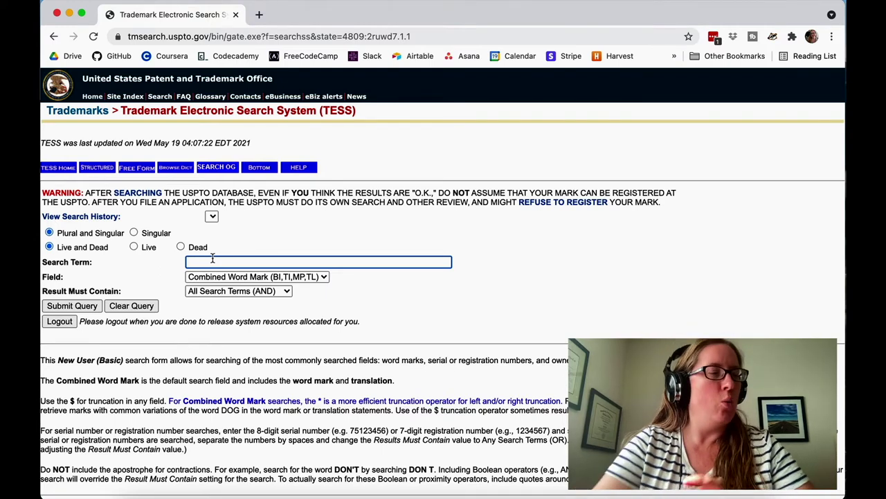
text(ceres toys)
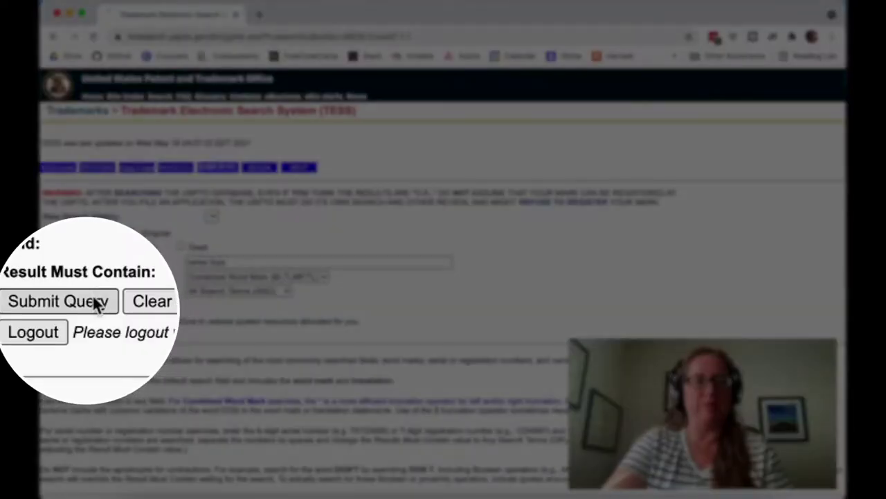
click(97, 300)
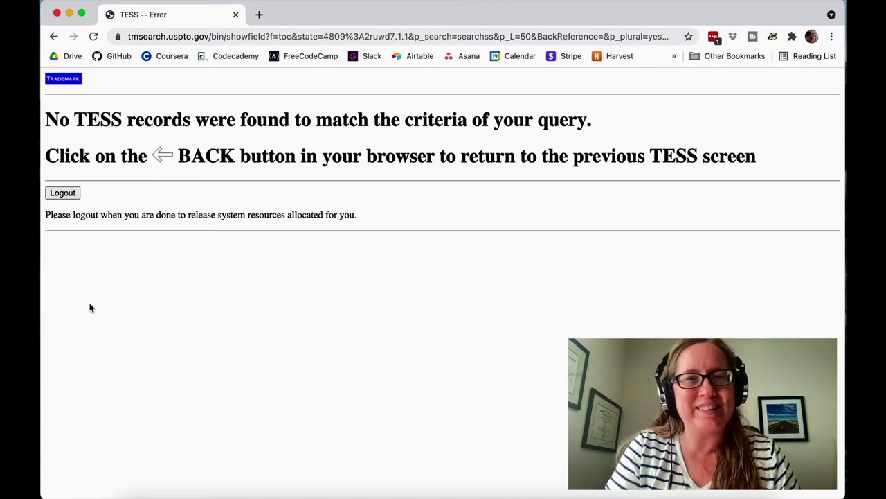
Step: Return to the search form, search for "series toys" instead, and review the matching trademark record
click(54, 36)
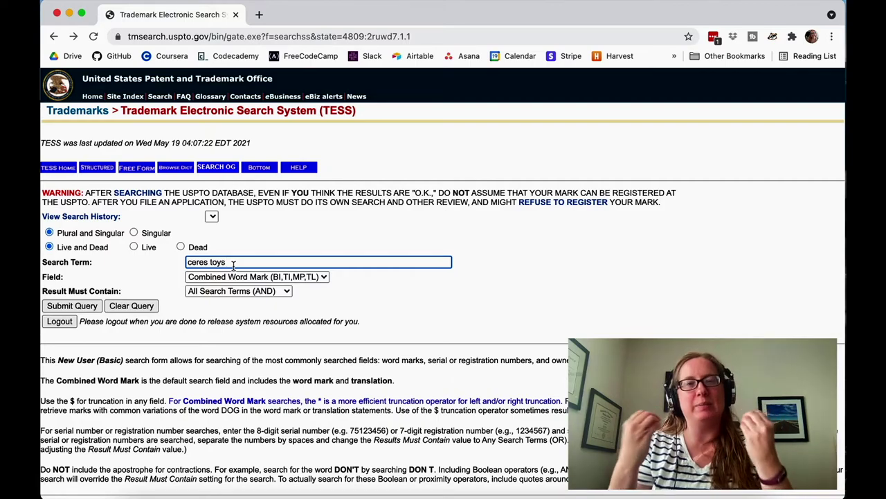
double_click(201, 262)
text(series)
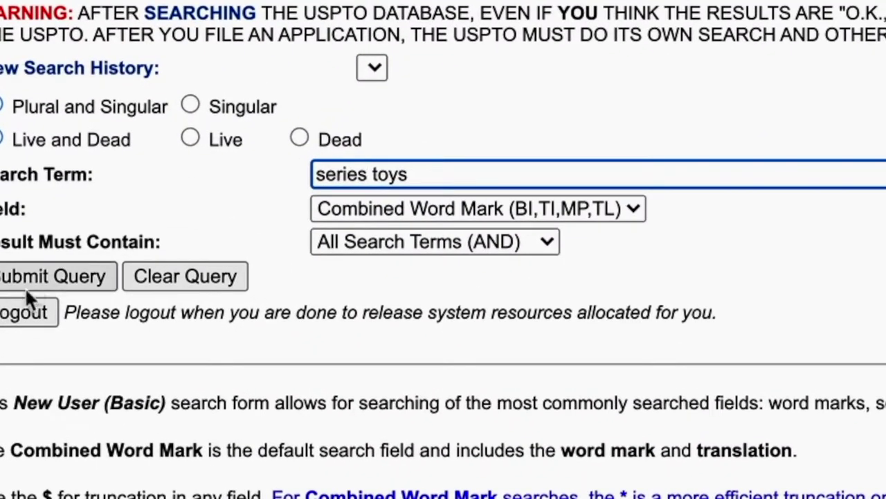
click(38, 279)
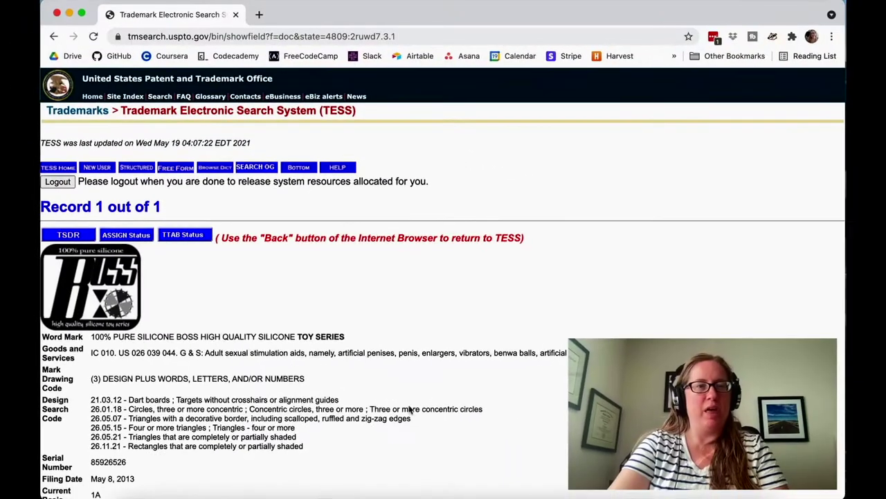
scroll(410, 410, down, 3)
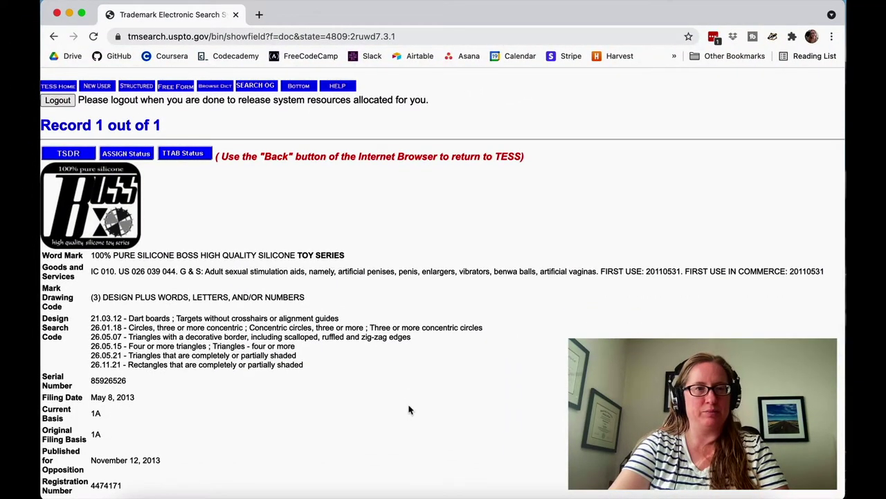
scroll(409, 410, up, 1)
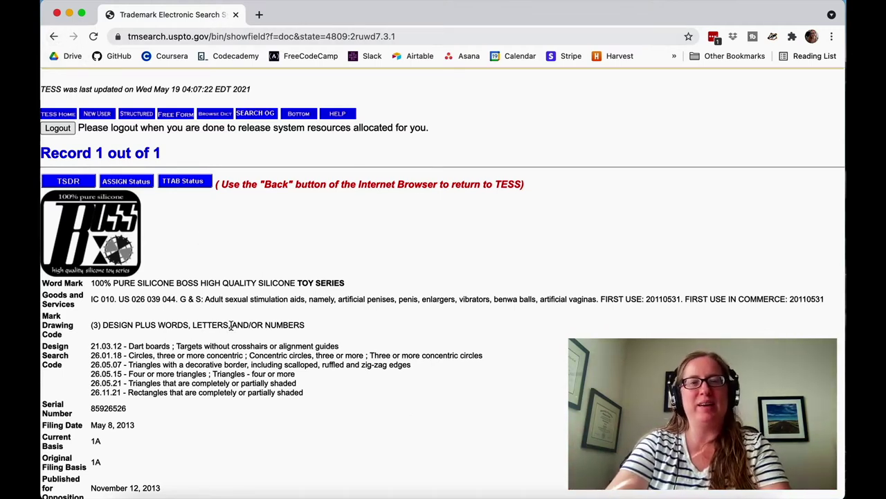
Step: Switch to the structured search form and enter "ceres" and "toys" as the two search terms
click(54, 36)
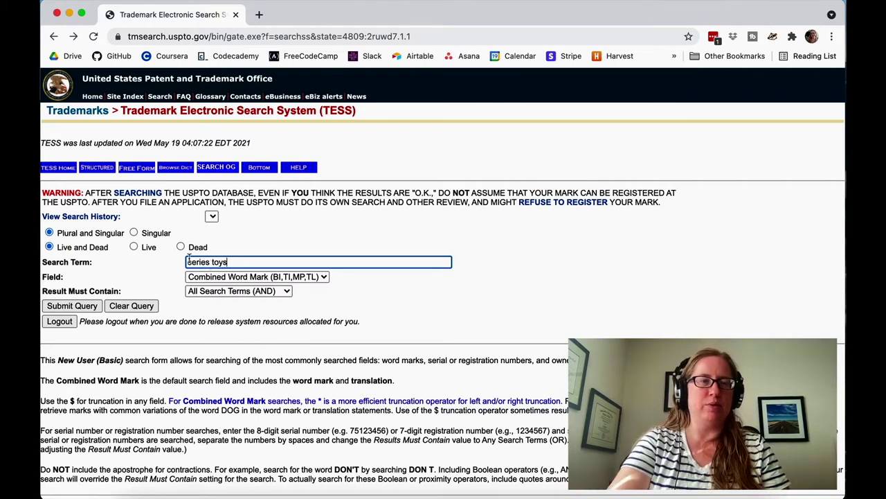
click(92, 170)
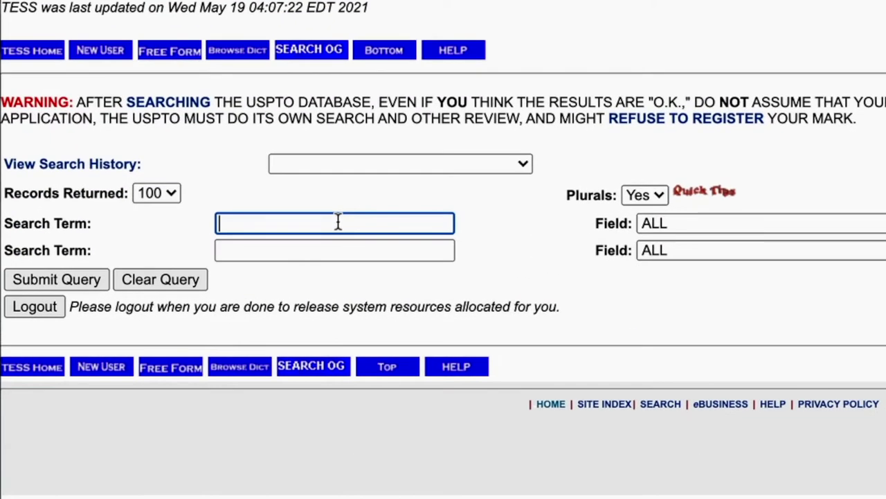
text(ceres)
click(333, 253)
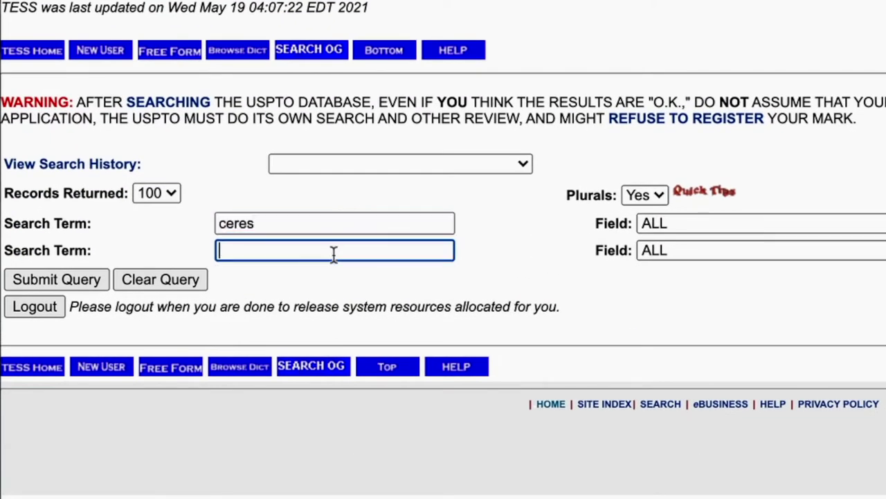
text(toys)
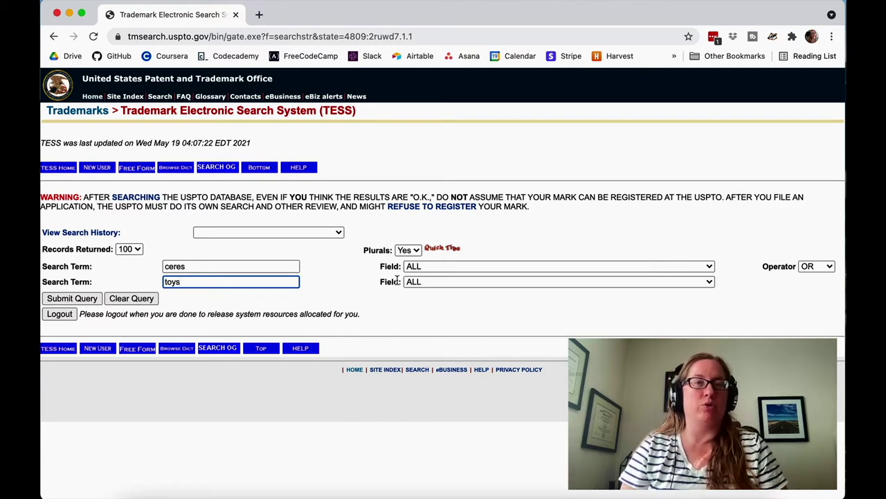
Step: Limit the term "toys" to the Goods & Services field, combine both terms with AND, and submit the query
click(526, 266)
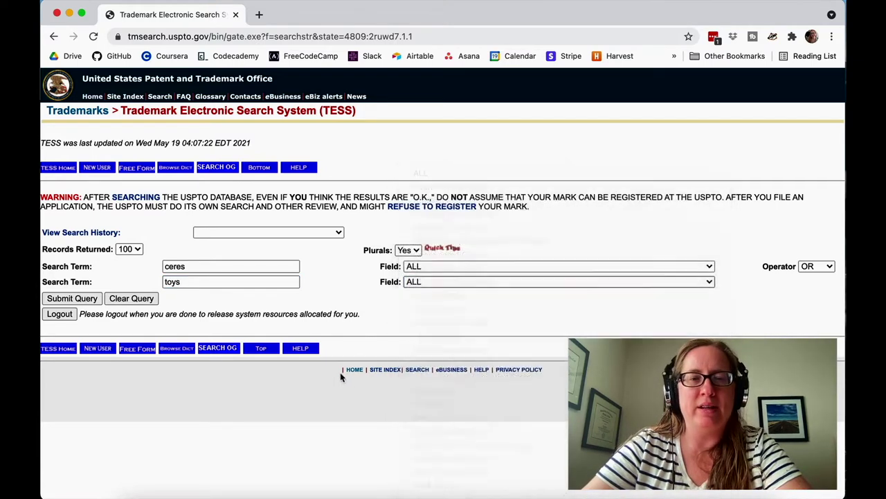
click(421, 281)
scroll(471, 429, down, 2)
scroll(455, 419, down, 3)
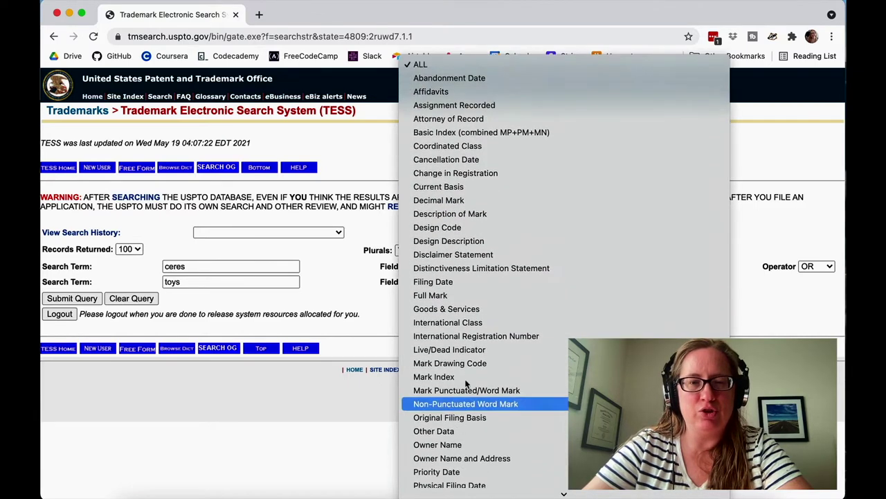
click(479, 312)
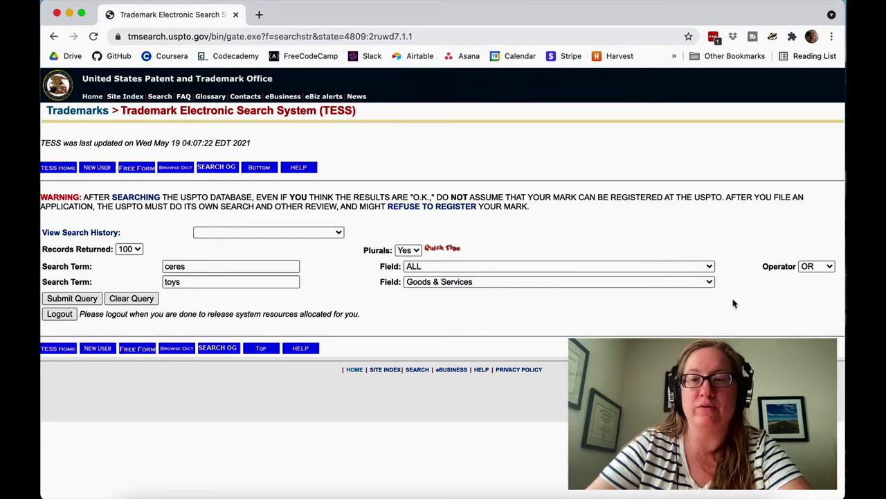
click(805, 270)
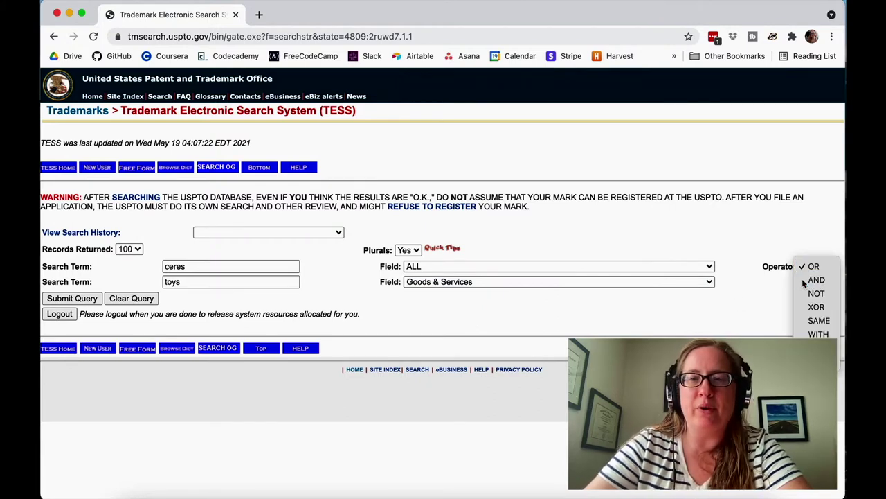
click(803, 279)
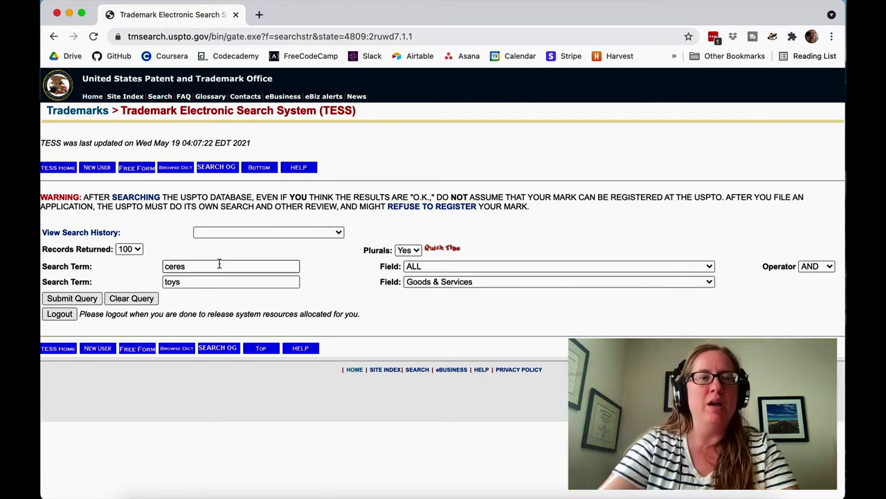
click(413, 267)
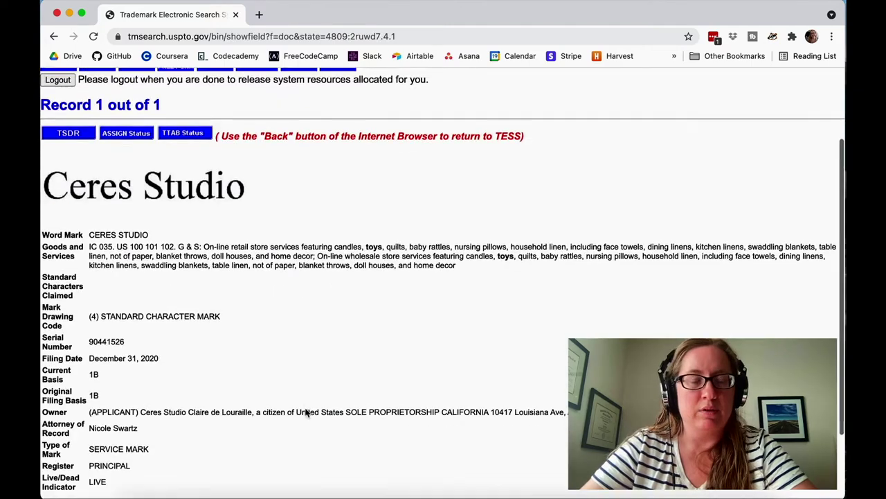
Step: Examine the Ceres Studio record, highlighting its original filing basis and filing date
scroll(302, 411, down, 1)
scroll(304, 413, up, 1)
scroll(305, 411, down, 1)
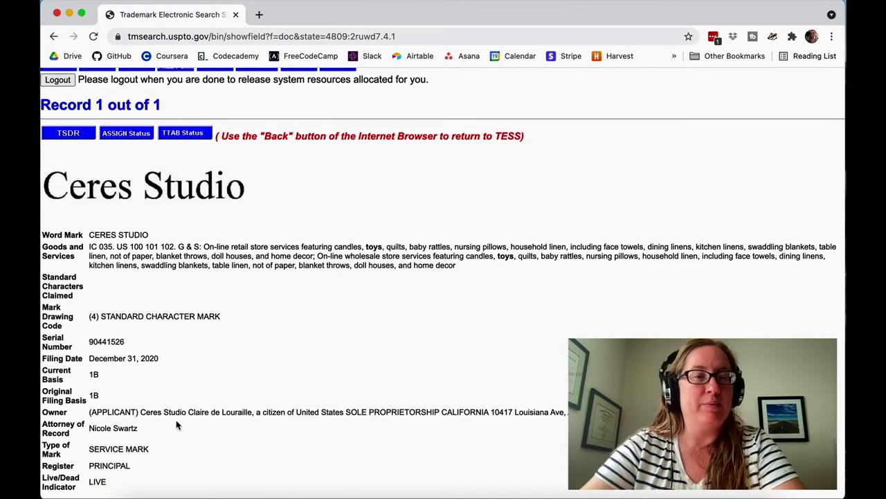
scroll(176, 425, down, 2)
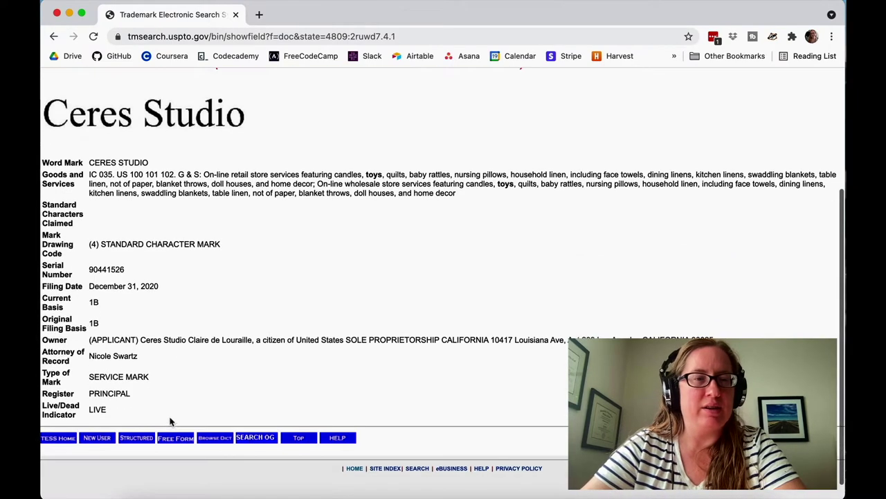
drag(109, 330, 86, 322)
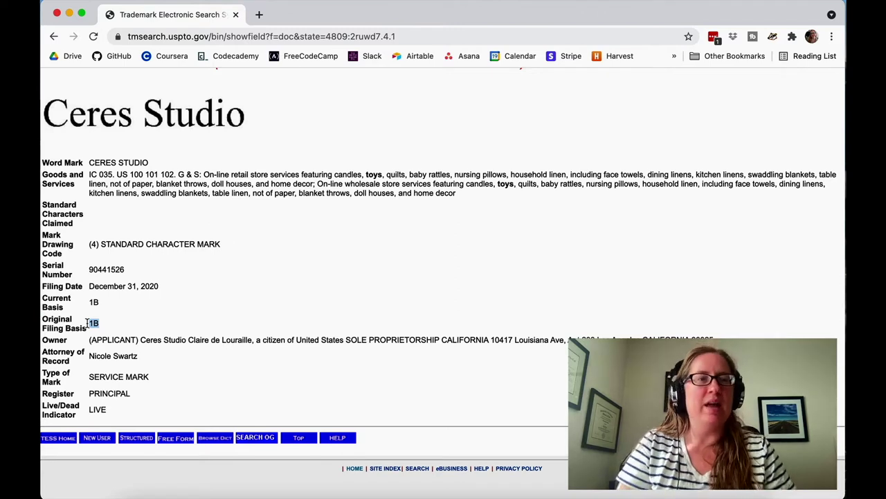
scroll(90, 322, down, 1)
drag(159, 276, 94, 275)
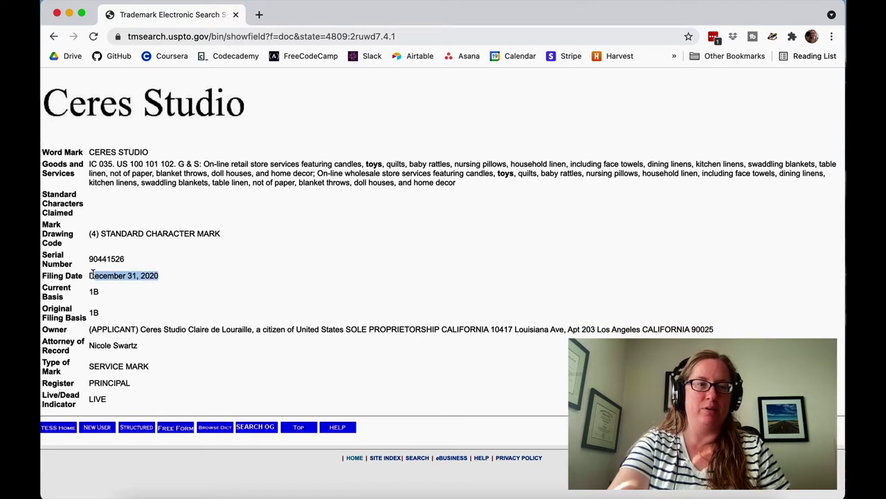
click(180, 304)
scroll(180, 304, up, 3)
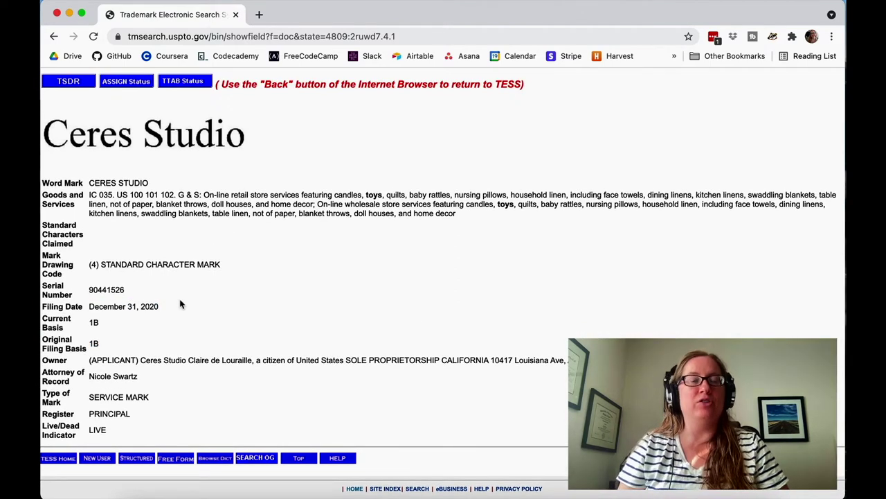
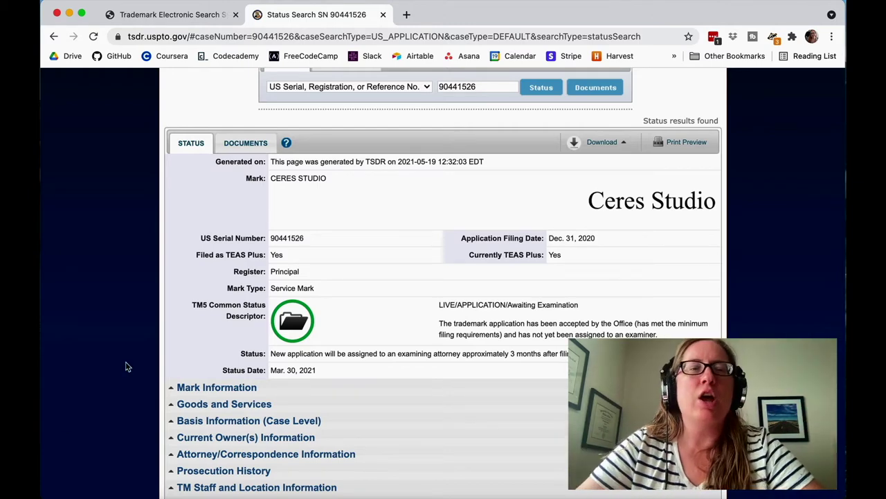
Step: Open the Preliminary Amendment from the Ceres Studio case documents, read through it, and return to the TESS record
click(245, 145)
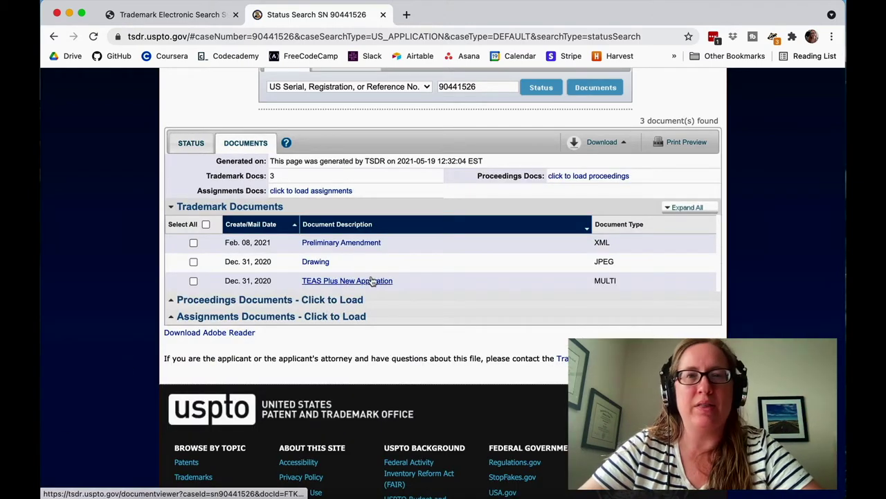
click(367, 242)
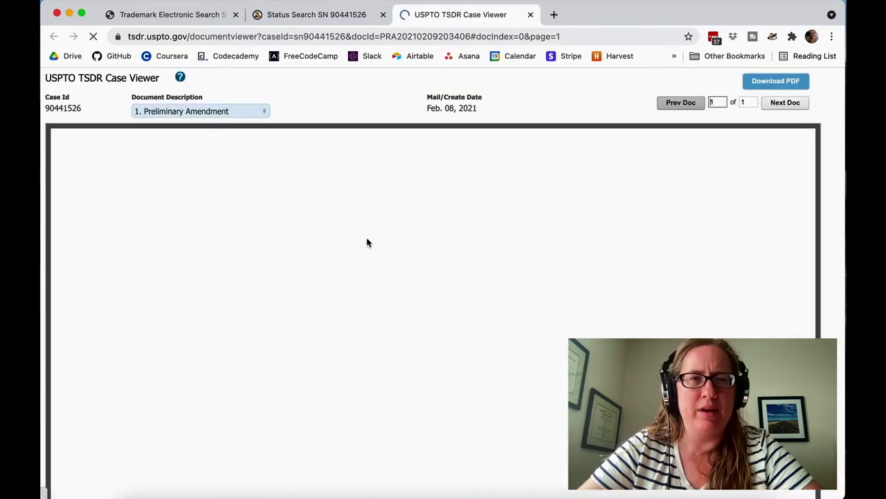
scroll(290, 398, down, 5)
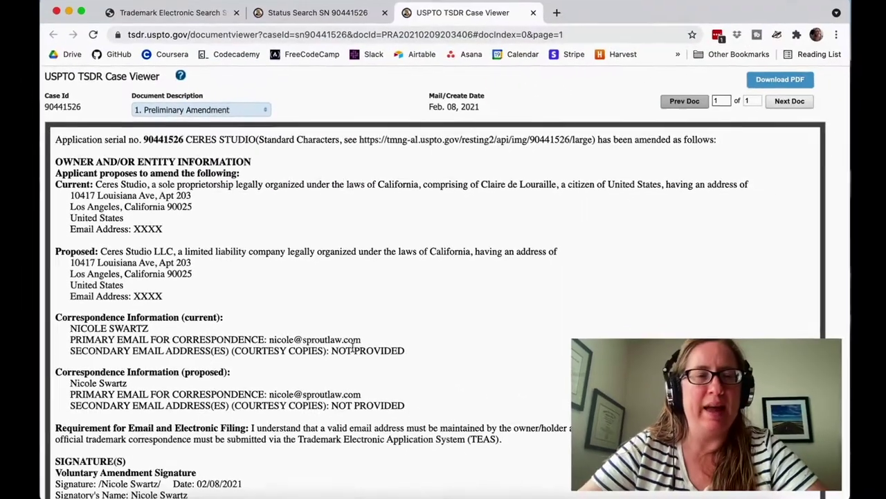
scroll(521, 378, down, 2)
scroll(351, 346, down, 1)
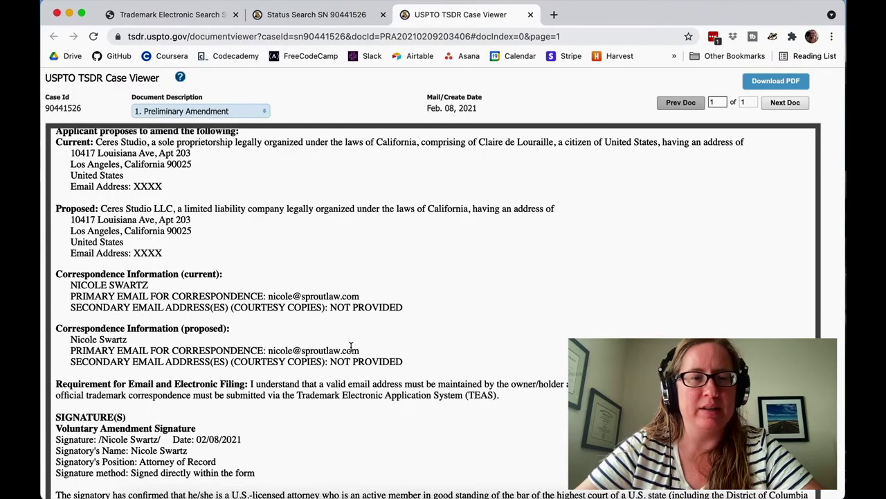
scroll(352, 346, up, 10)
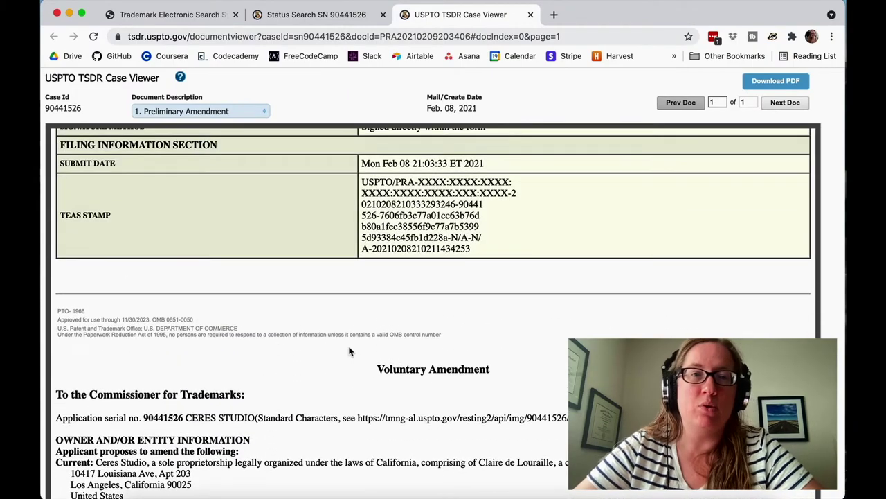
scroll(350, 350, up, 15)
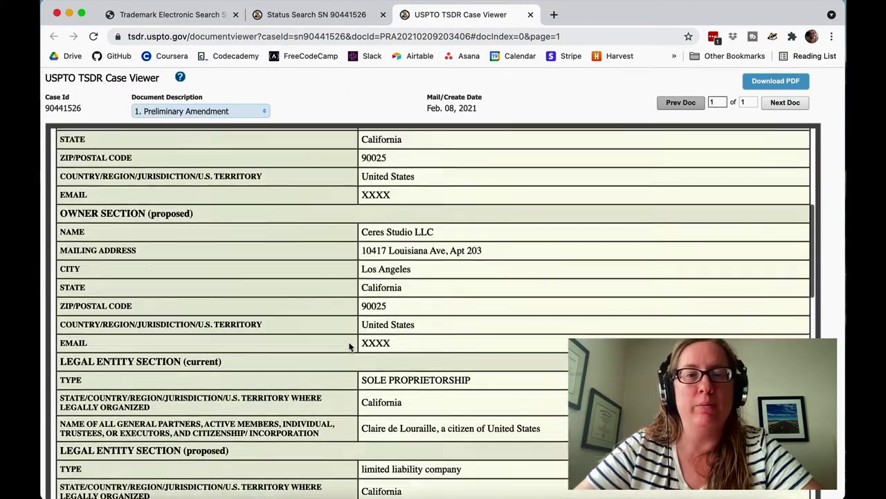
scroll(351, 347, up, 15)
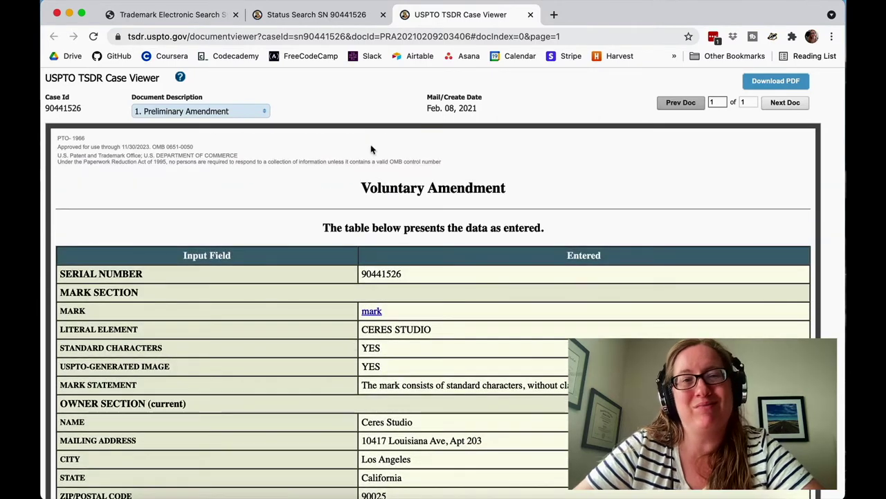
click(358, 21)
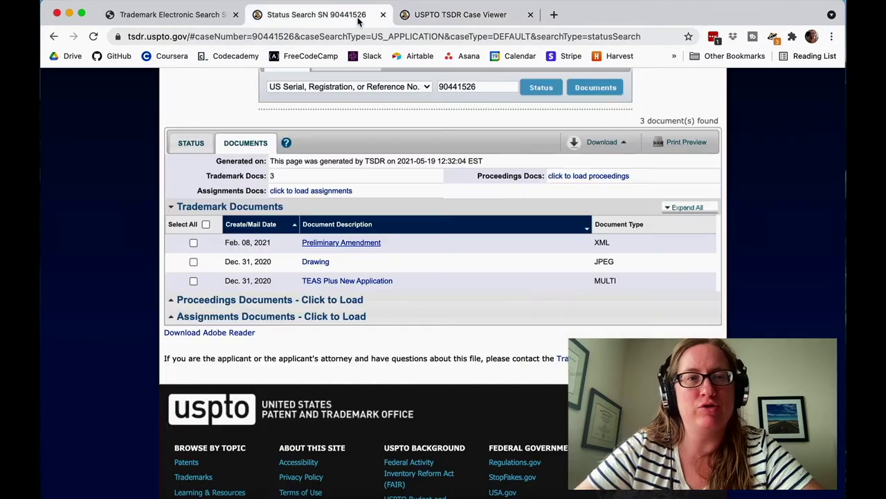
click(212, 16)
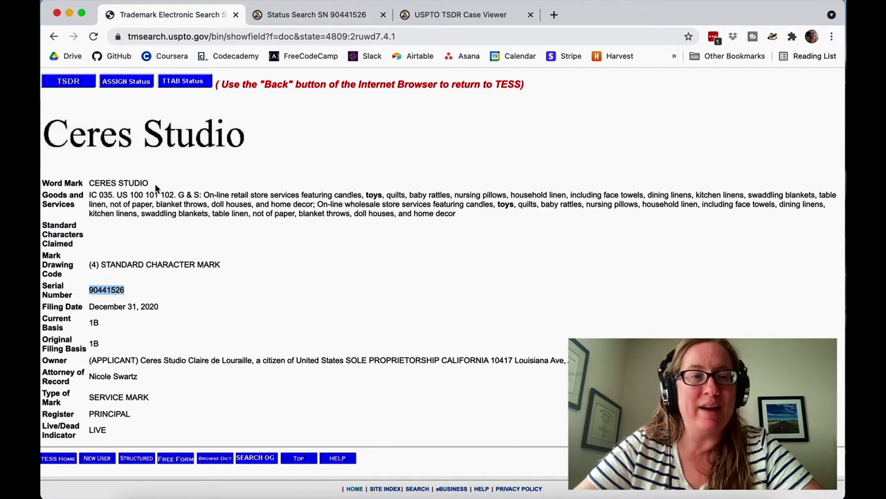
Step: Copy the "CERES STUDIO" word mark from the record and search Google for it in a new browser tab
drag(154, 185, 90, 181)
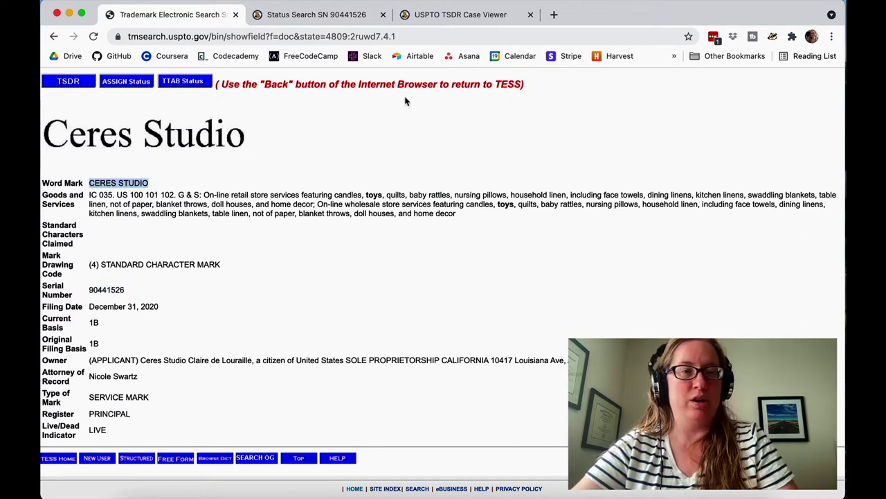
click(554, 14)
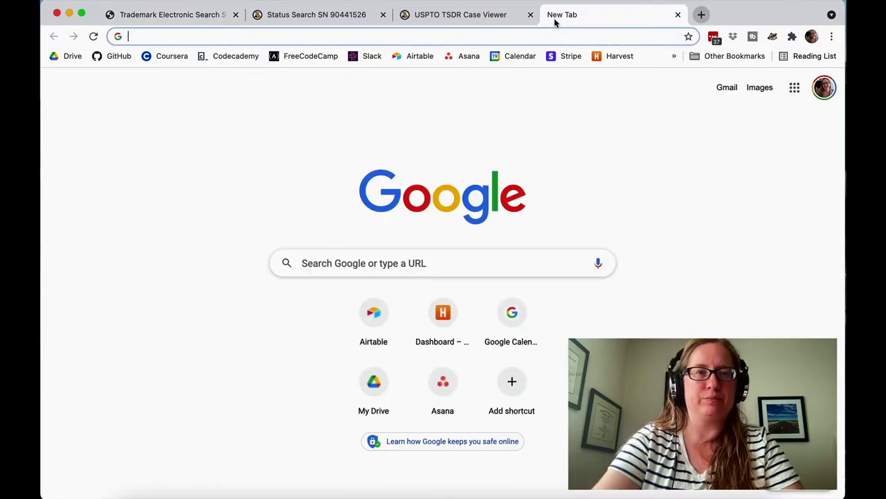
text(google.com)
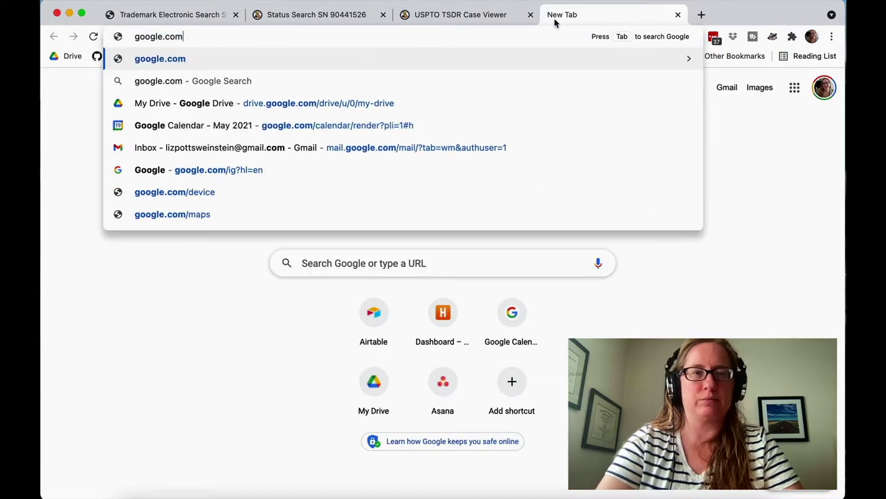
key(Return)
text(CERES STUDIO)
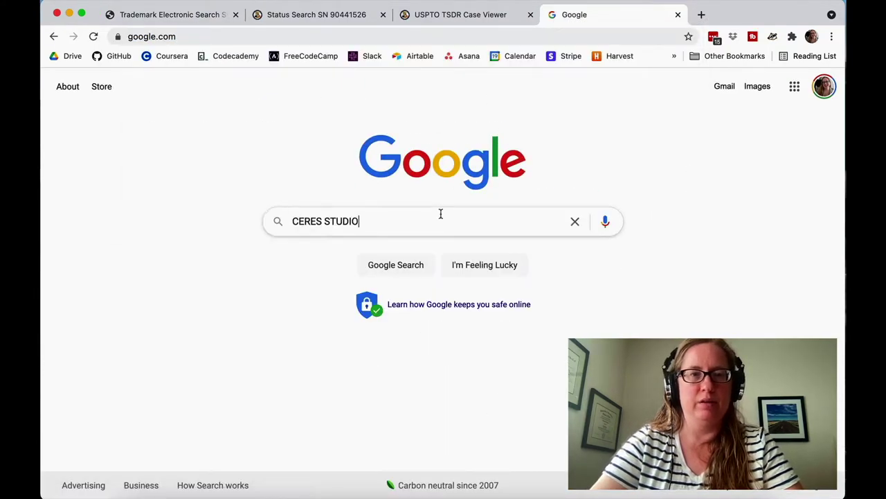
key(Return)
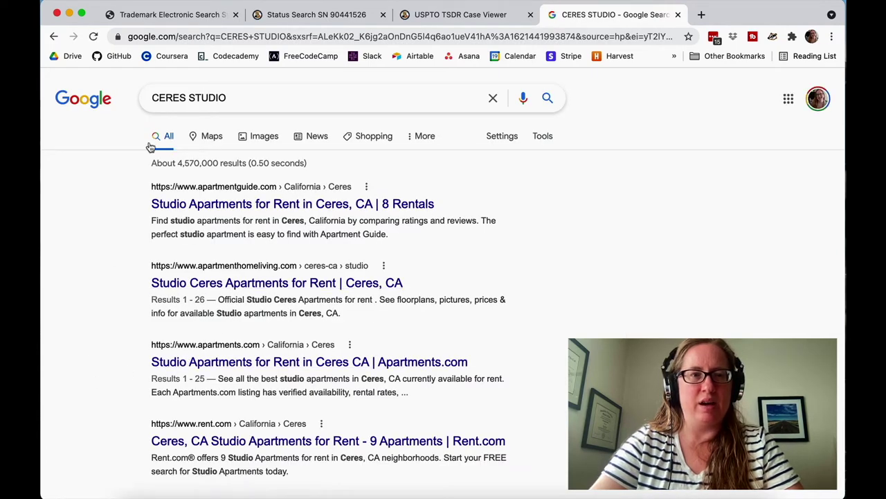
Step: Refine the Google search to the exact phrase by enclosing CERES STUDIO in quotation marks
click(152, 98)
text(")
click(251, 93)
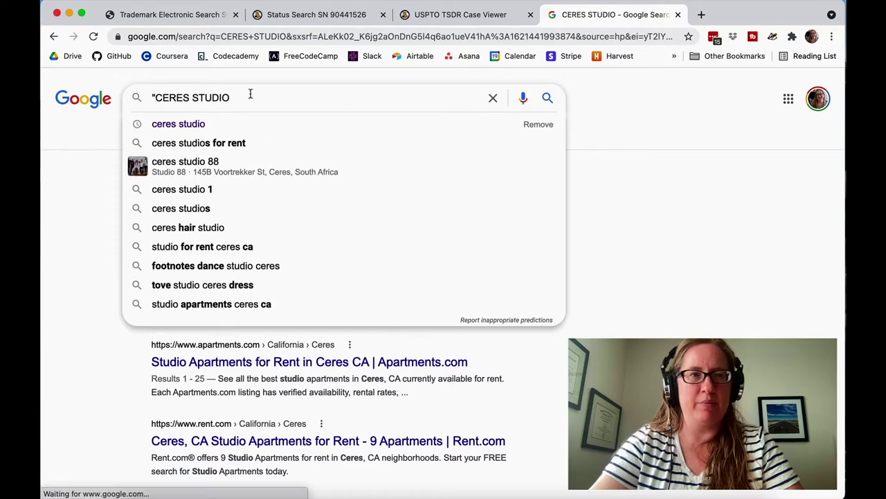
text(")
key(Return)
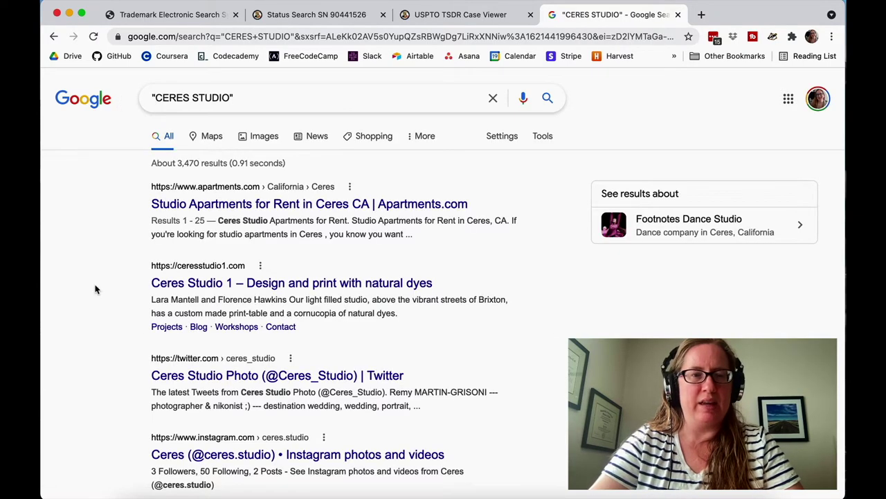
Step: Check the Ceres Studio Photo Twitter profile from the search results, then return to the results
scroll(96, 288, down, 3)
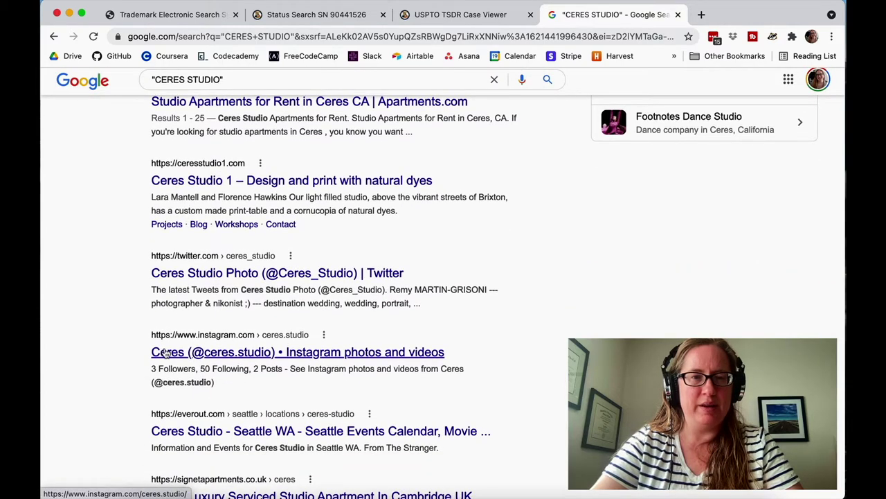
click(208, 273)
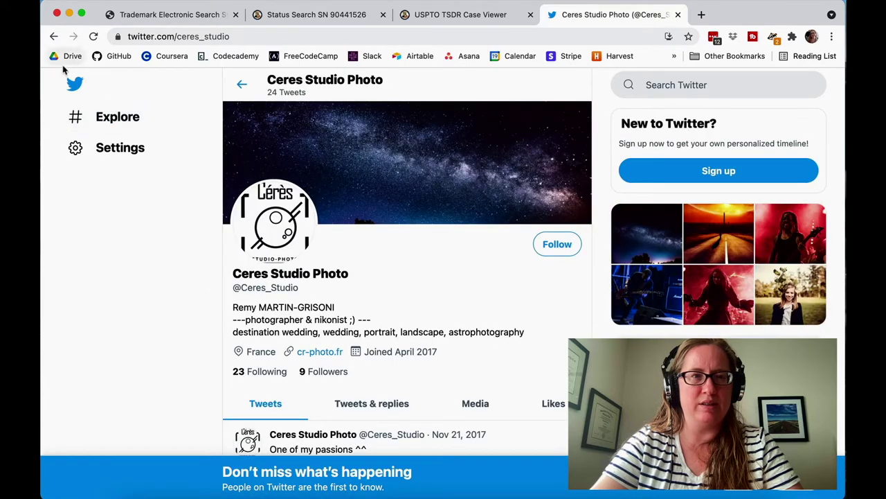
click(54, 36)
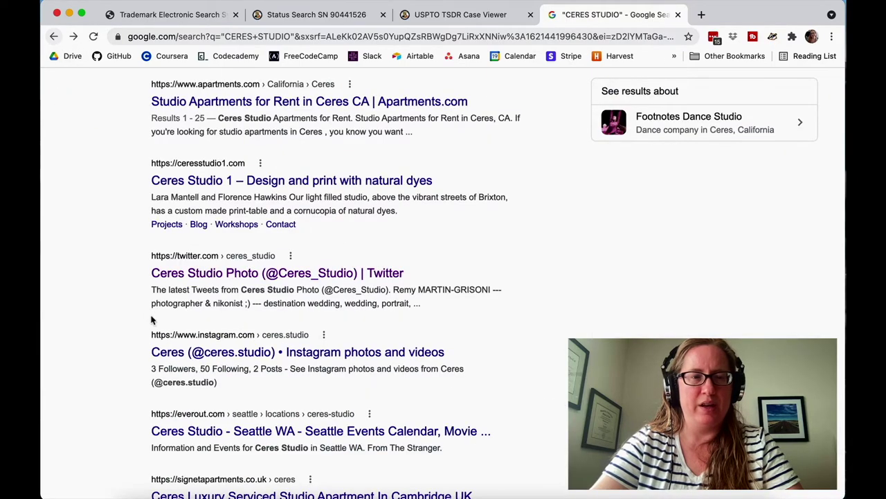
Step: Open the ceres.studio Instagram profile from the search results and review its description and posts
click(156, 353)
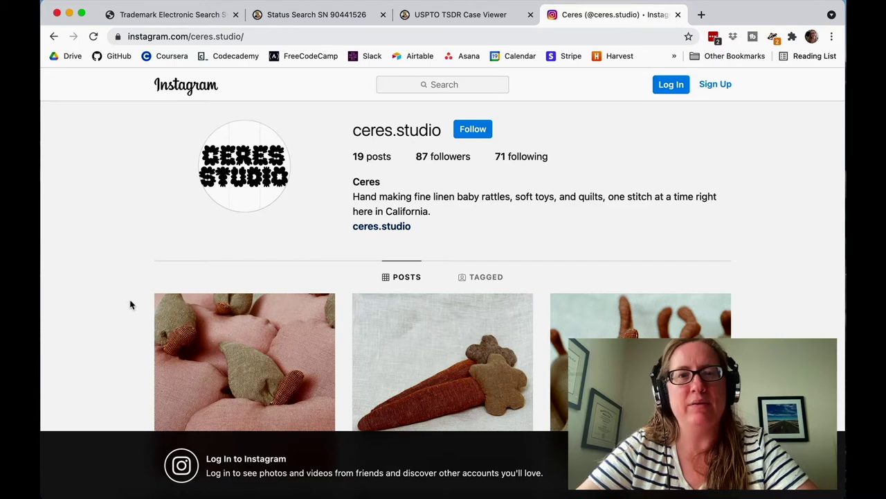
scroll(131, 305, down, 2)
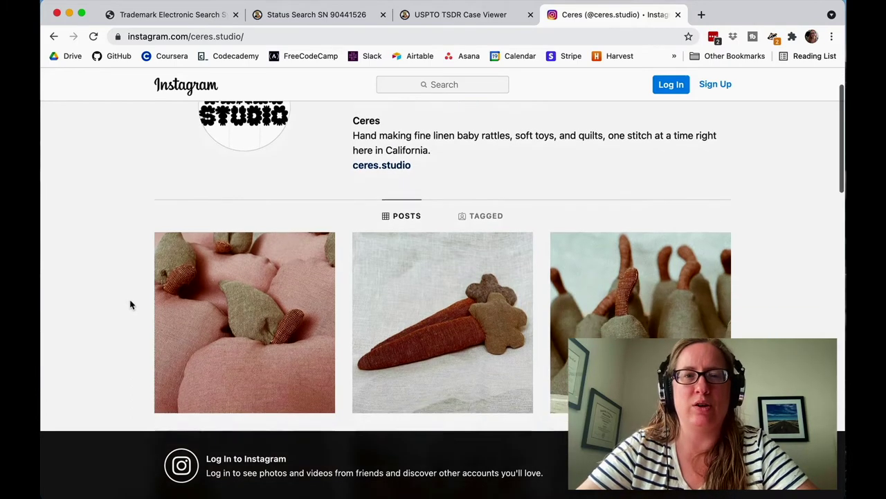
scroll(131, 302, up, 2)
Step: Open the ceres.studio website linked in the Instagram profile and examine its product photos, rattle listings and footer
click(376, 226)
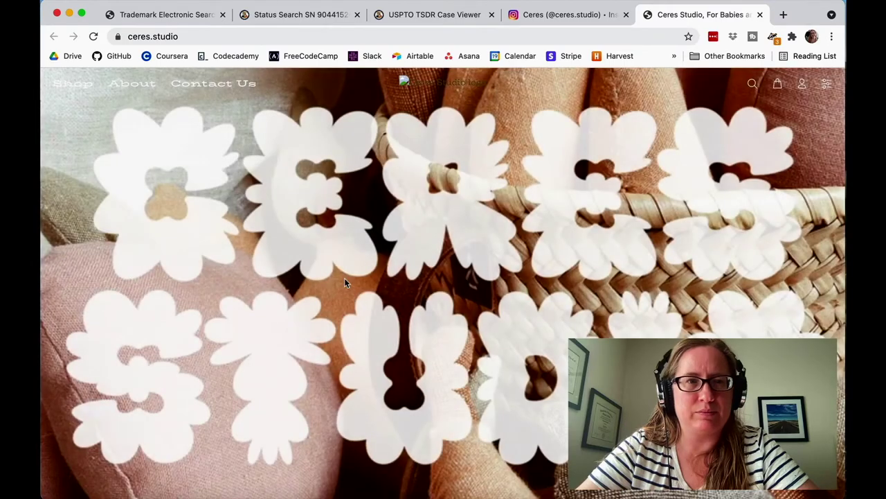
scroll(344, 278, down, 10)
scroll(345, 283, down, 10)
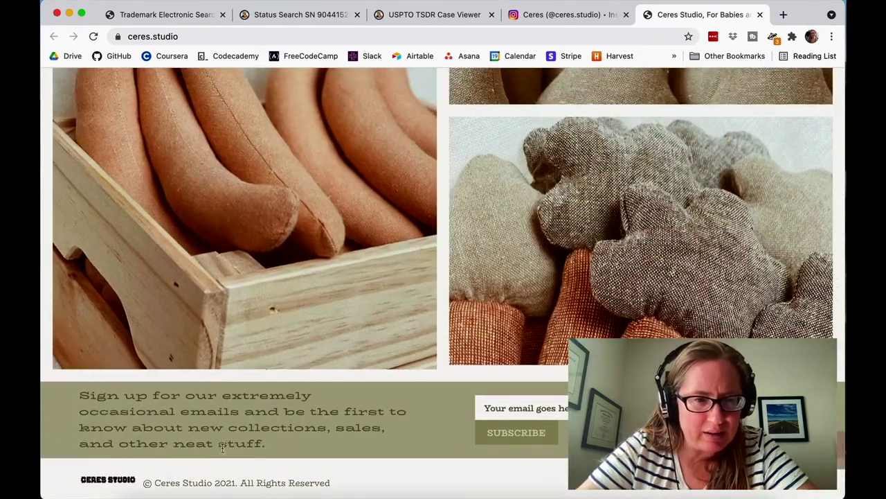
scroll(328, 266, up, 20)
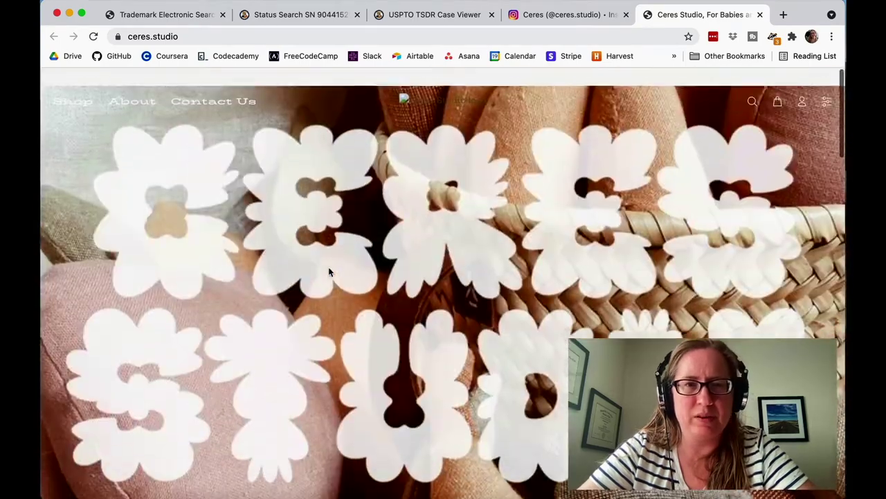
scroll(314, 239, down, 10)
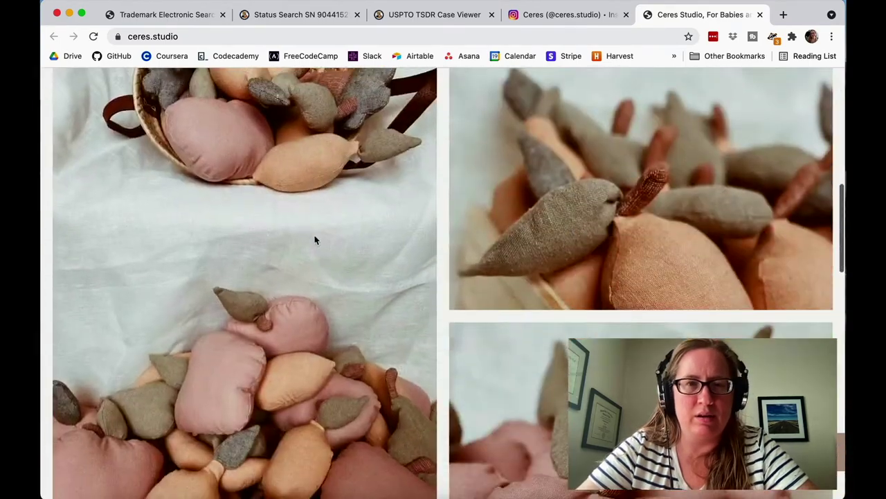
scroll(314, 240, down, 5)
scroll(315, 240, down, 2)
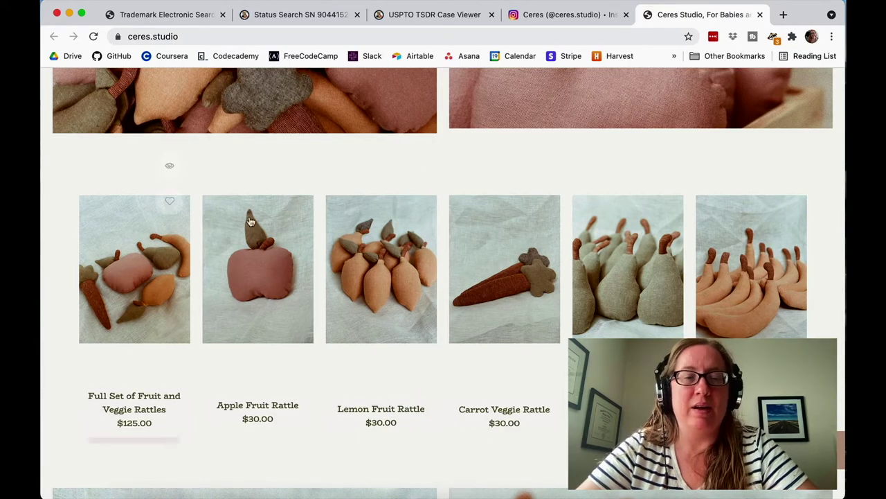
scroll(261, 228, down, 10)
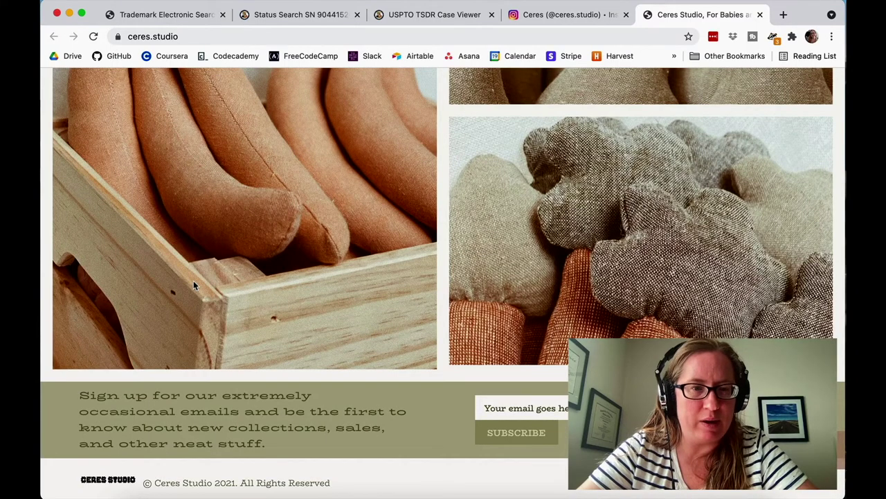
scroll(193, 280, up, 15)
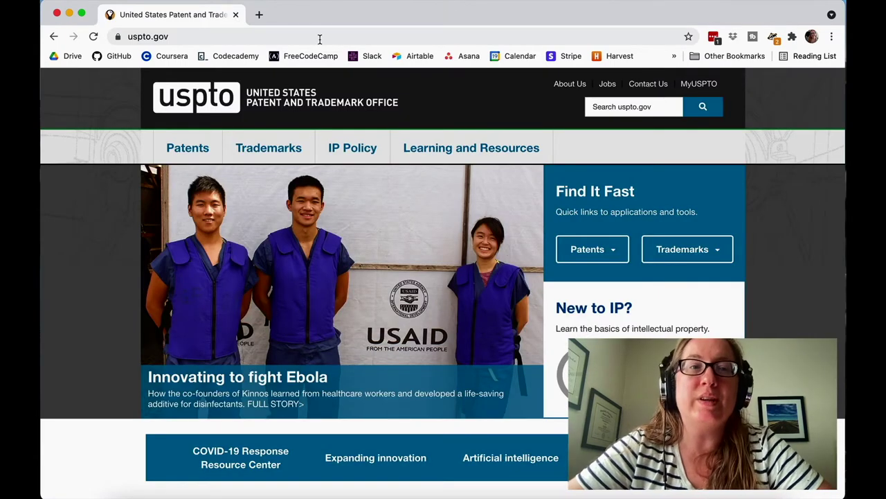
Step: Go from the USPTO homepage to the TESS trademark database and open the Basic Word Mark Search
mouse_move(237, 155)
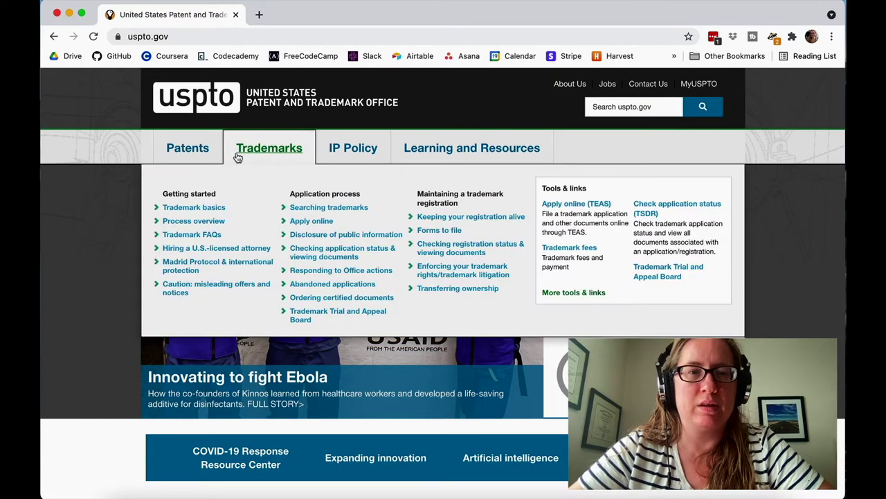
click(297, 208)
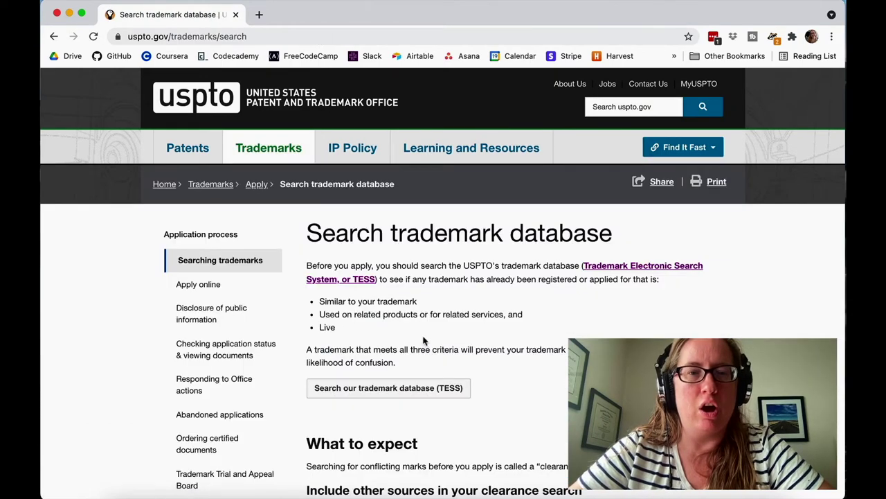
click(409, 393)
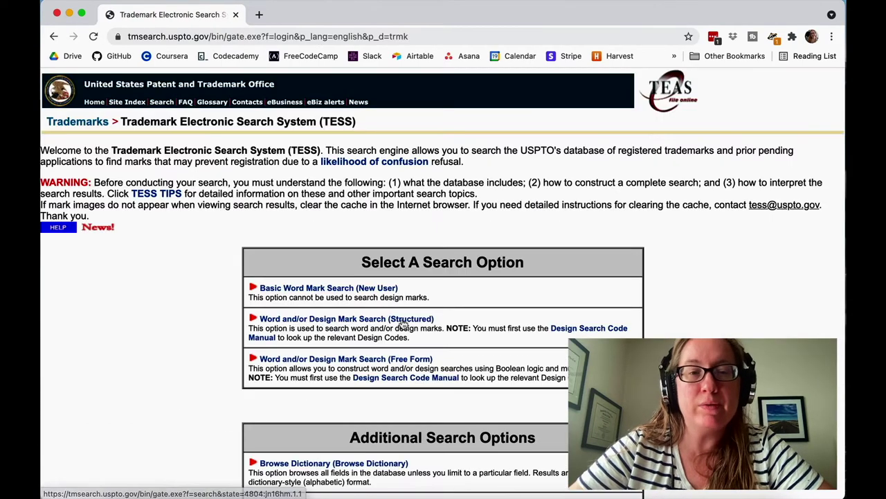
click(391, 290)
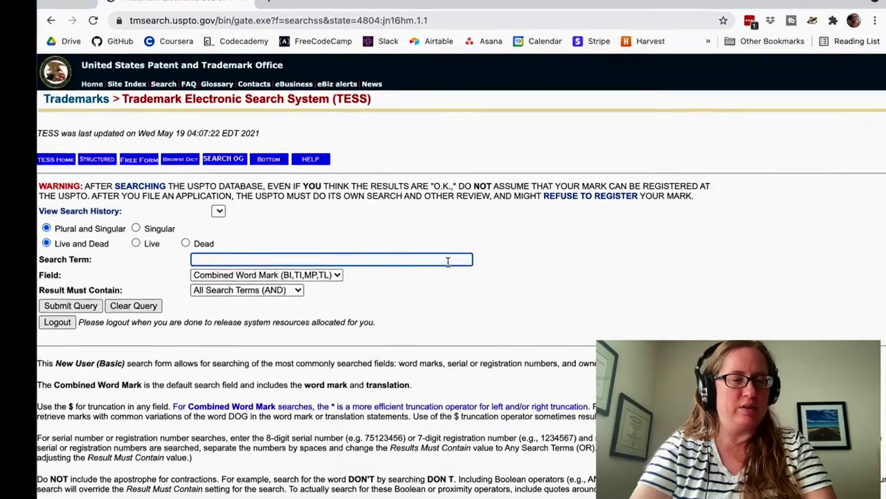
Step: Search the Combined Word Mark field for "weinstein financial consulting" and return to the search form
text(weinstein financial consu)
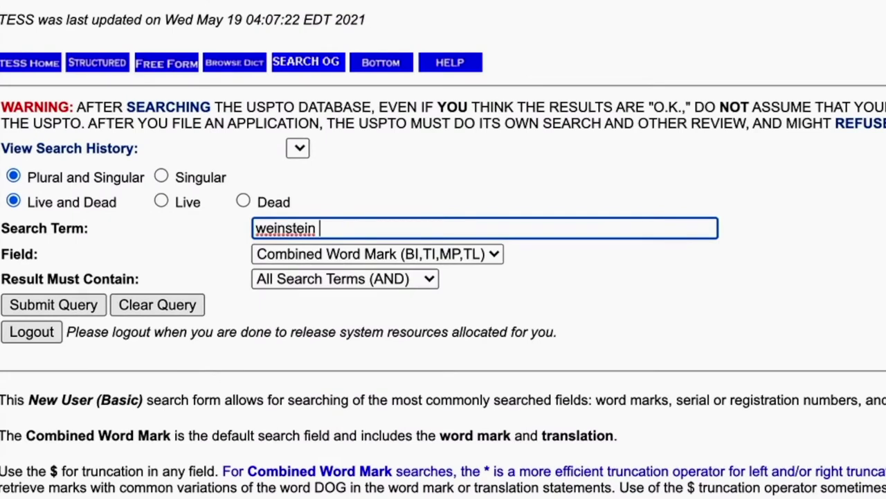
text(lting)
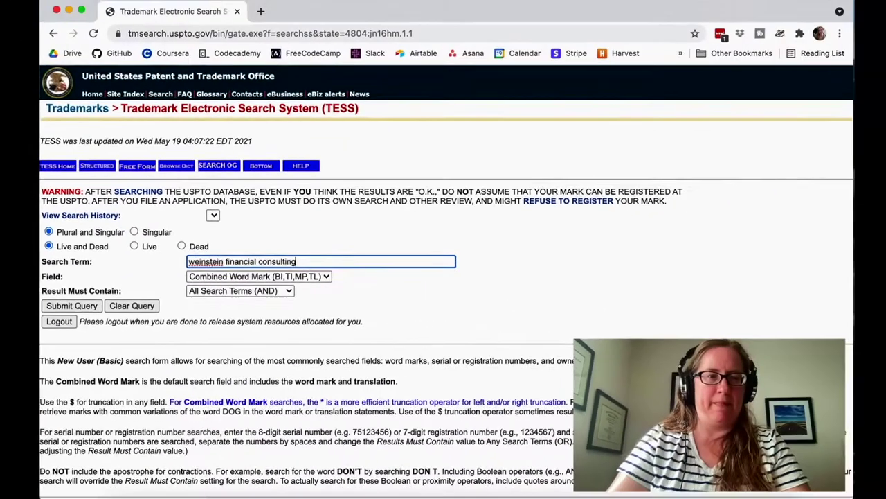
key(Return)
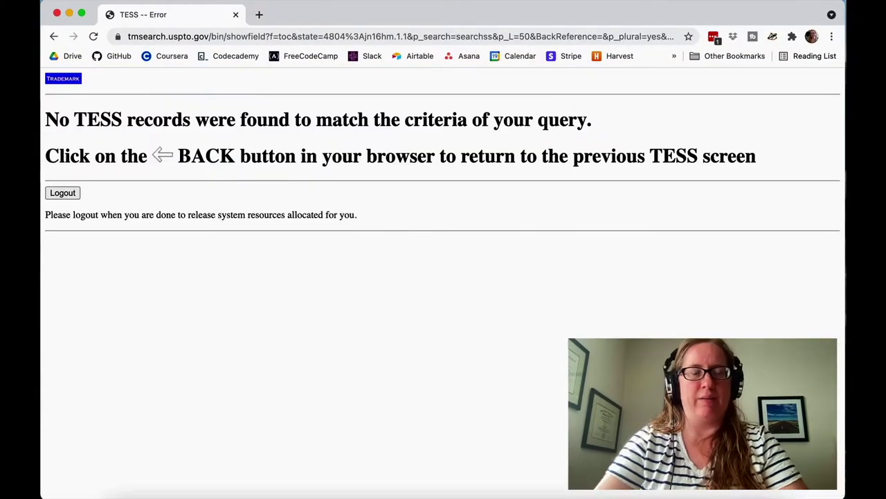
click(54, 36)
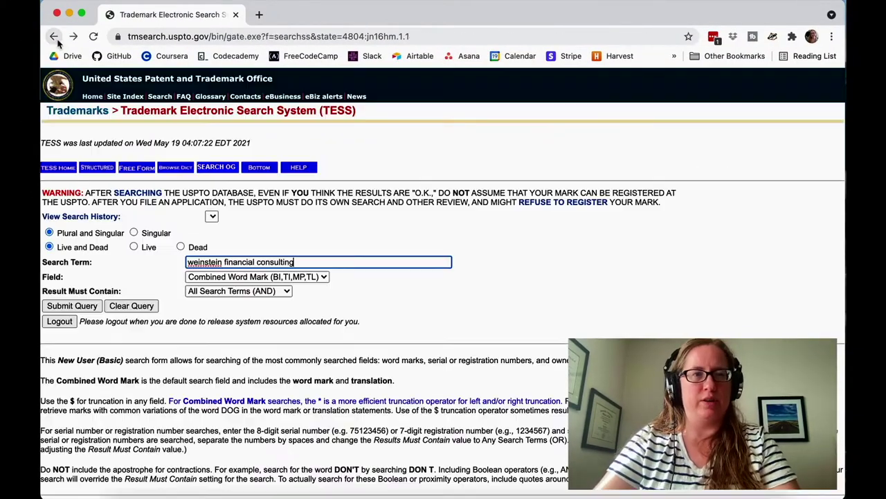
Step: Run a structured search for "weinstein" in Non-Punctuated Word Mark AND "financial" in Goods & Services
click(100, 169)
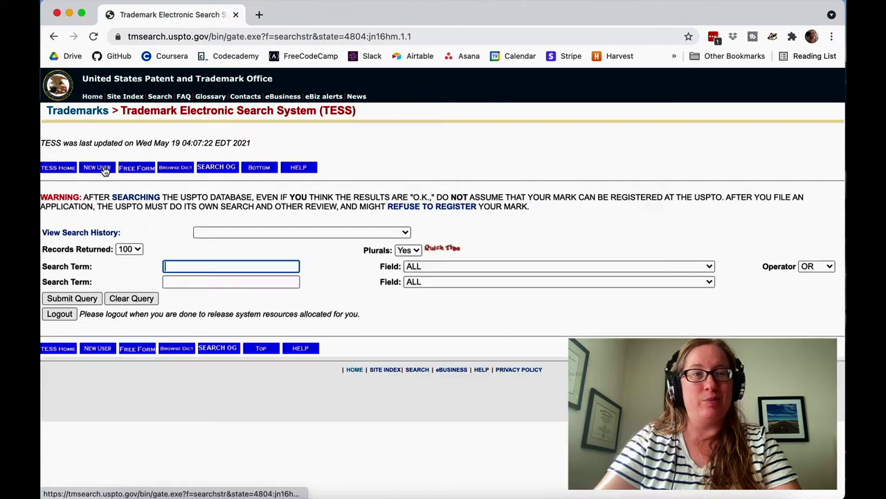
text(weinstein)
key(Tab)
text(financial)
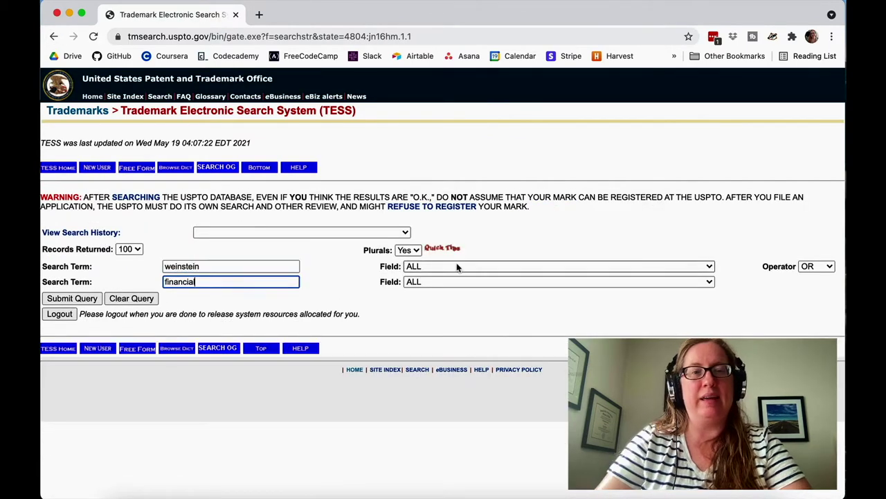
click(457, 266)
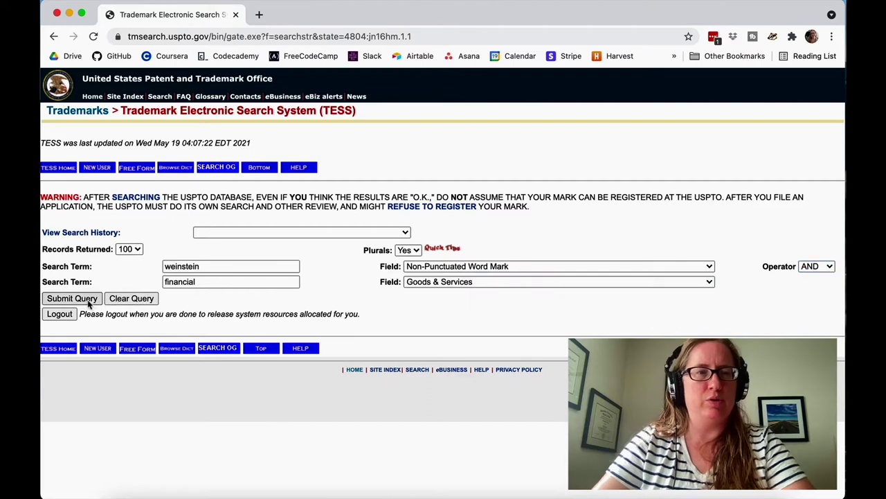
click(87, 300)
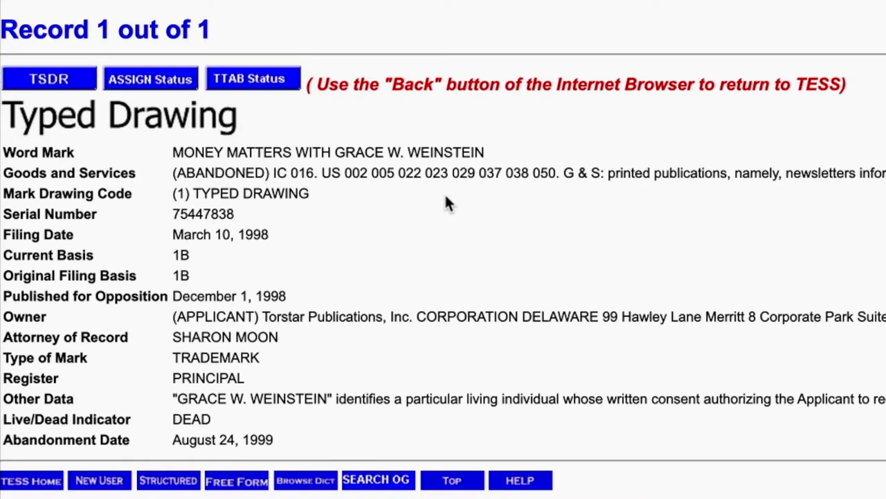
Step: Examine the record's original filing basis, live/dead indicator and abandonment date, then return to the structured search form
double_click(181, 275)
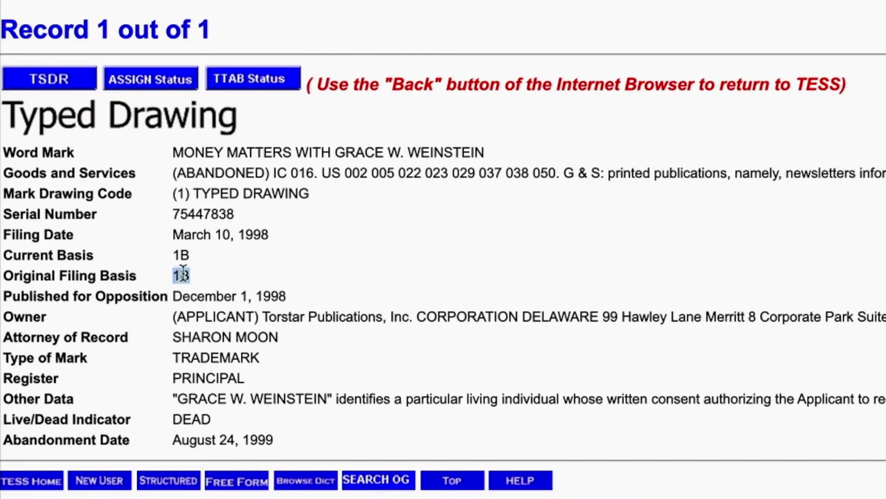
click(226, 282)
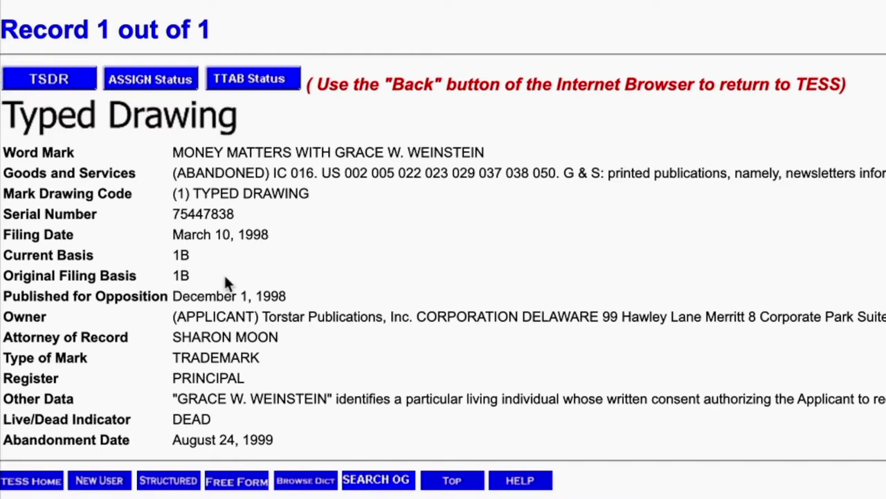
double_click(197, 416)
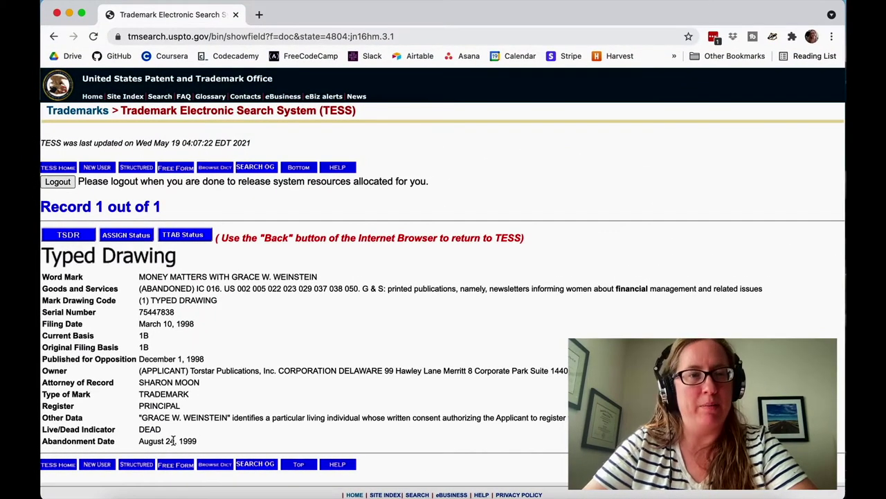
key(super+Left)
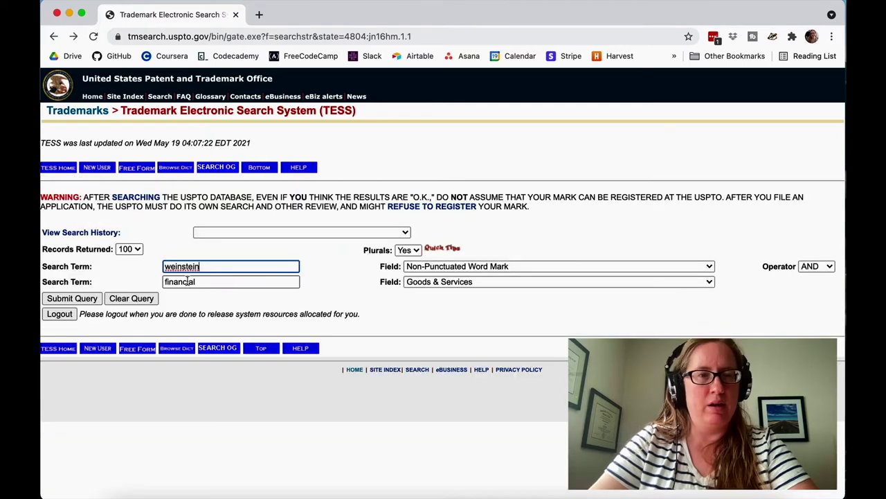
Step: Run the structured search for "weinstein" in Non-Punctuated Word Mark AND "consulting" in Goods & Services, and return to the form
key(Tab)
text(consulting)
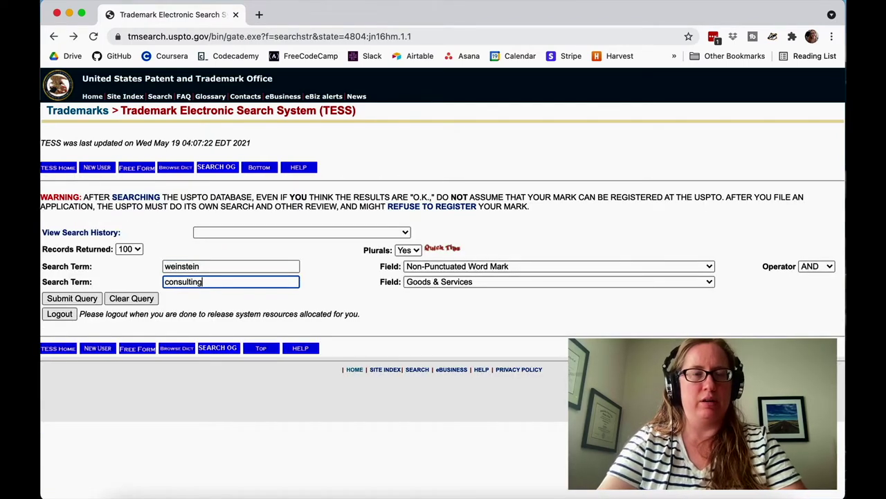
key(Return)
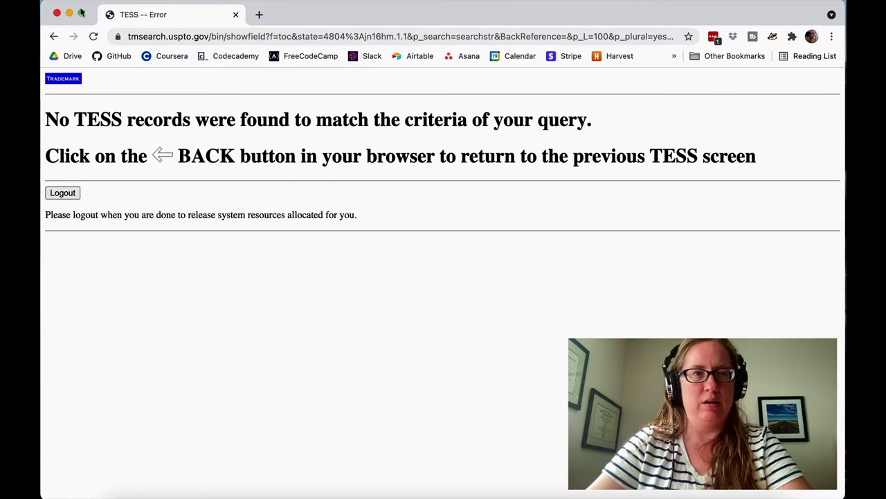
click(53, 36)
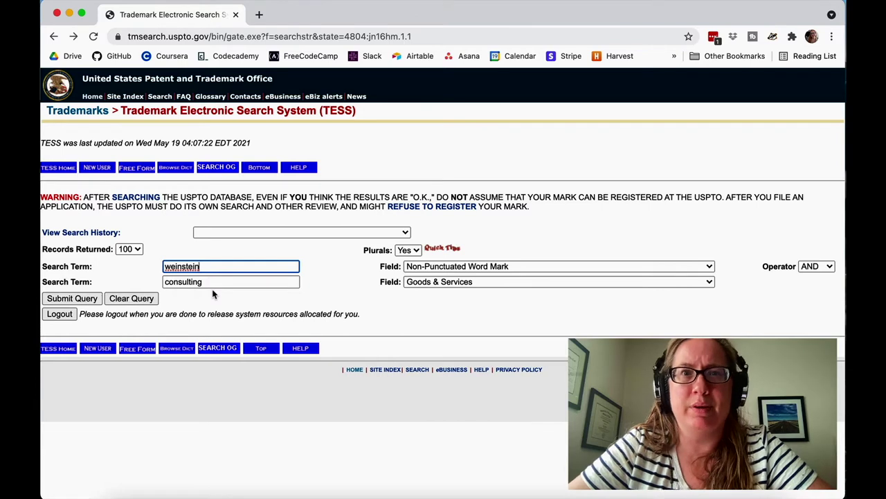
Step: Replace the Goods & Services term with "courses", run the search and return to the form
double_click(188, 282)
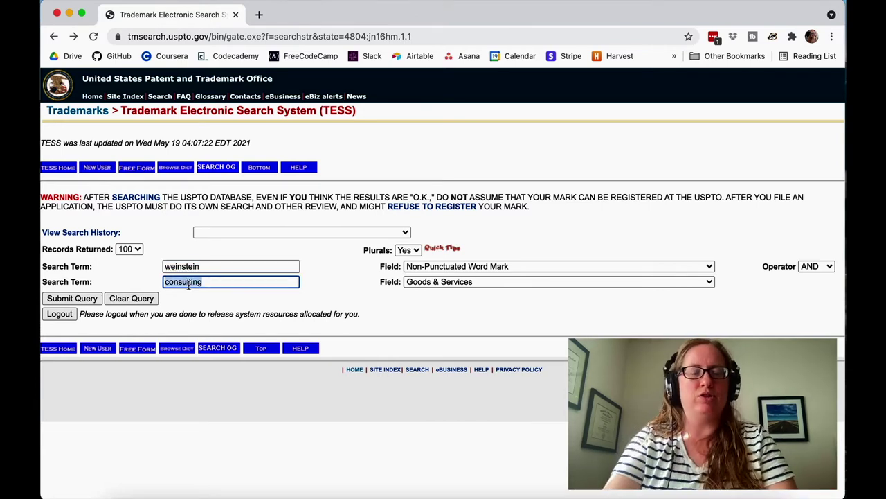
text(courses)
key(Return)
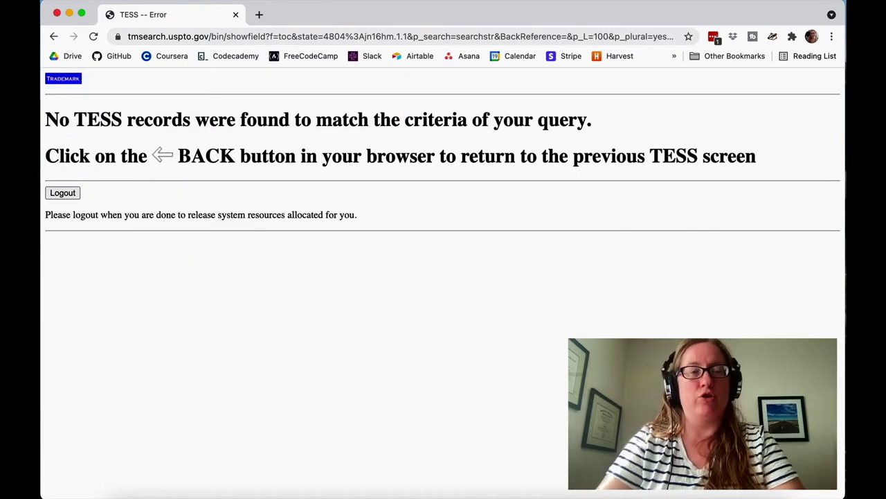
click(54, 36)
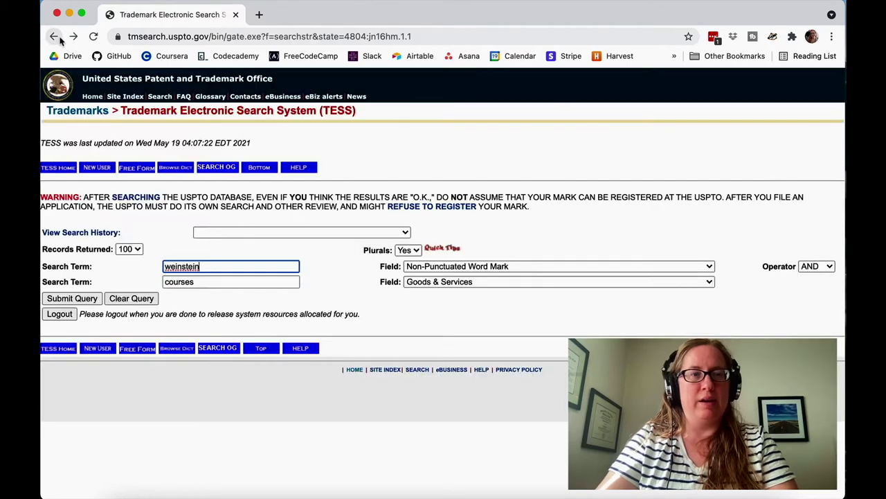
Step: Search again with "seminar" as the Goods & Services term and return to the form
click(186, 281)
double_click(185, 281)
text(seminar)
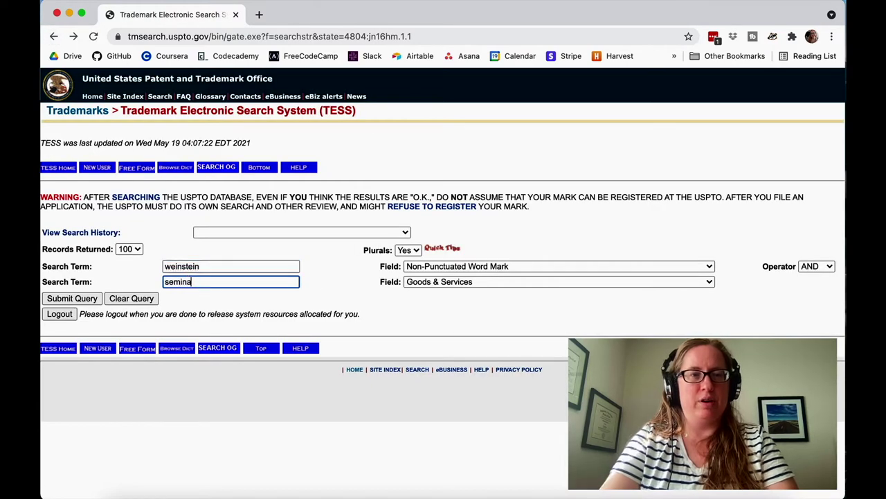
key(Return)
click(54, 36)
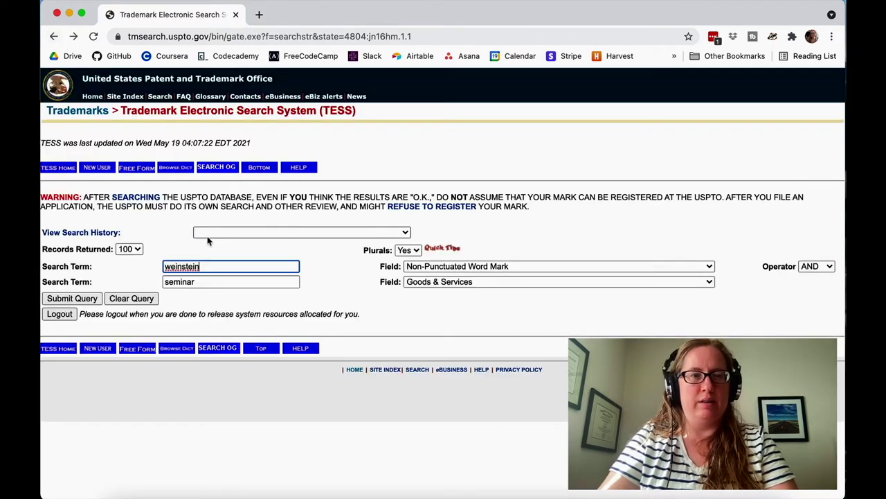
Step: Search with "classes" as the Goods & Services term and return to the form
double_click(190, 281)
text(classes)
key(Return)
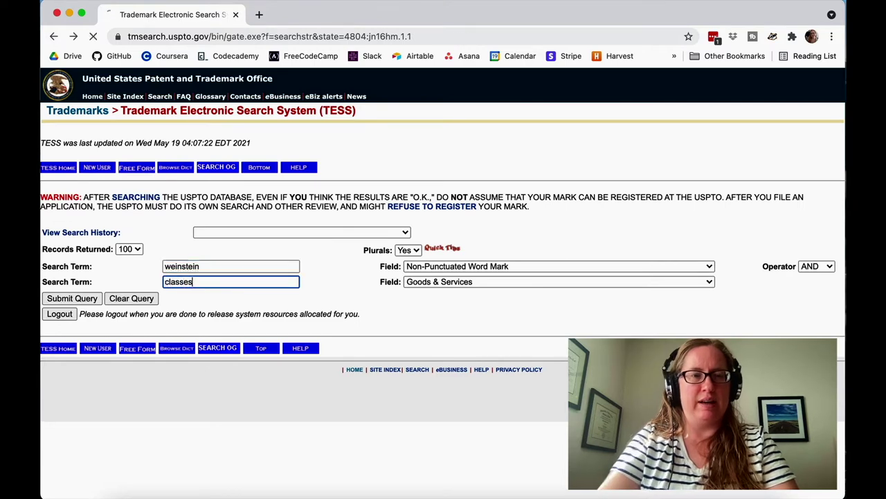
click(54, 36)
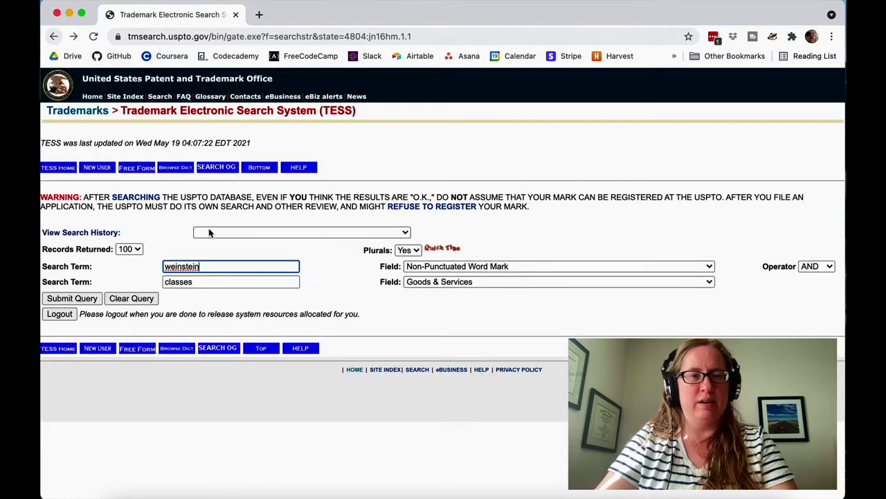
Step: Search for "weinstein" marks with "education" as the Goods & Services term
double_click(181, 281)
text(education)
key(Return)
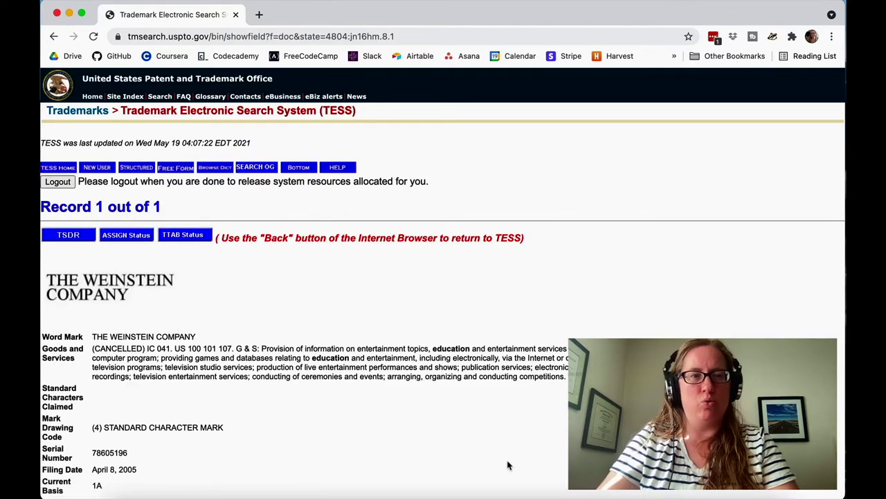
Step: Examine the THE WEINSTEIN COMPANY record's goods and services, live/dead indicator and cancellation date
scroll(487, 462, down, 3)
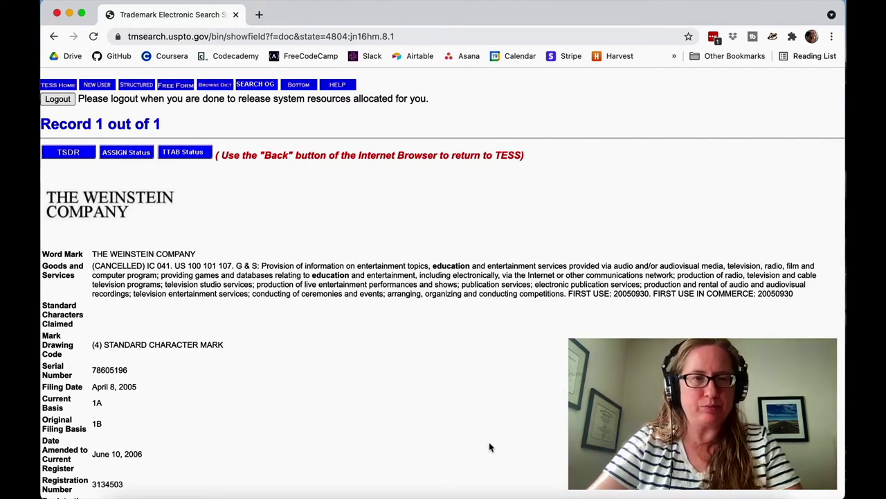
scroll(489, 454, down, 3)
scroll(489, 447, down, 3)
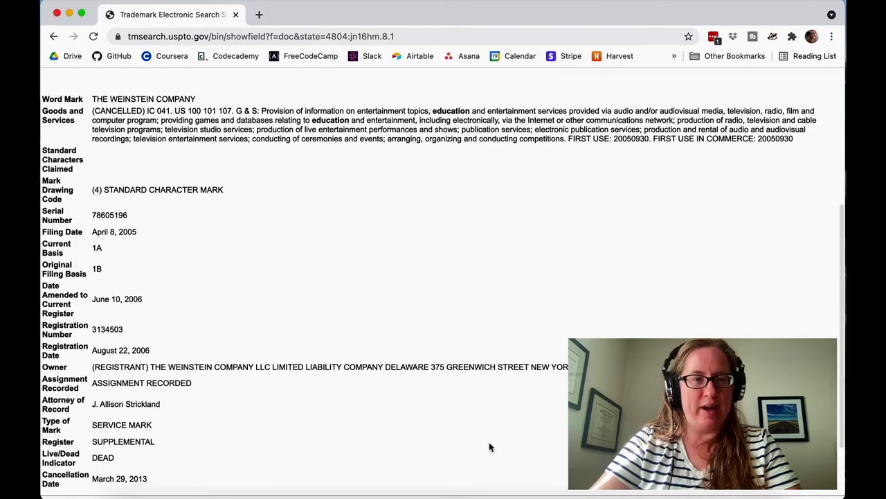
scroll(489, 447, up, 5)
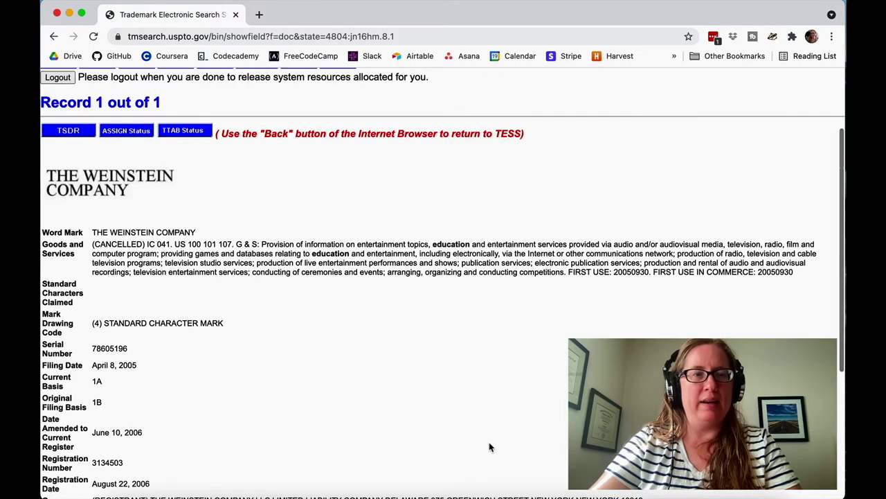
scroll(489, 443, down, 8)
scroll(489, 447, up, 10)
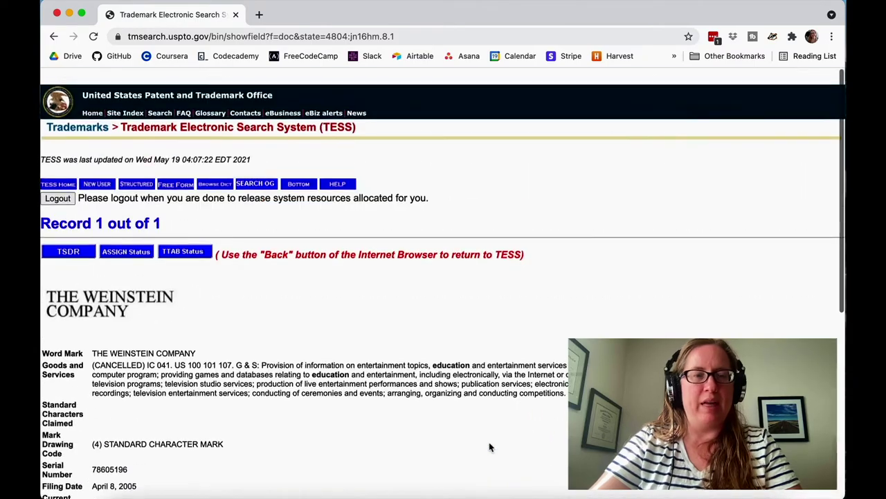
Step: Examine the record's current basis, original filing basis, amendment date and register type
scroll(489, 447, down, 3)
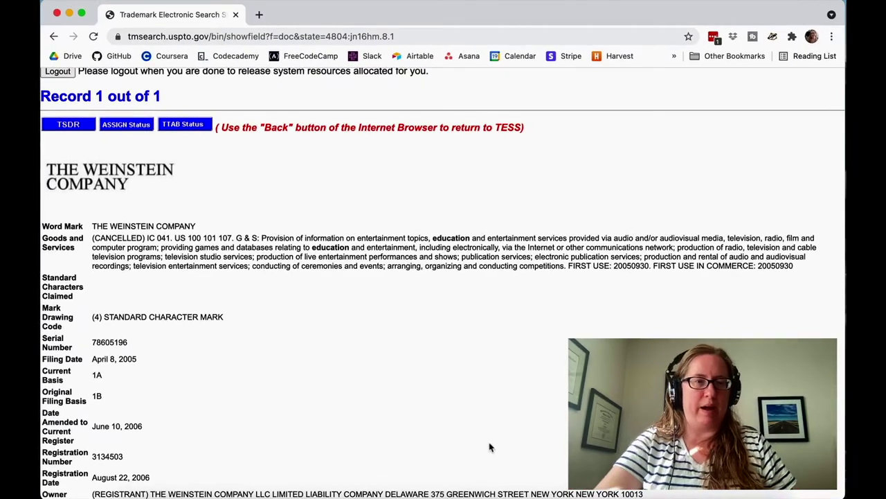
scroll(490, 447, down, 3)
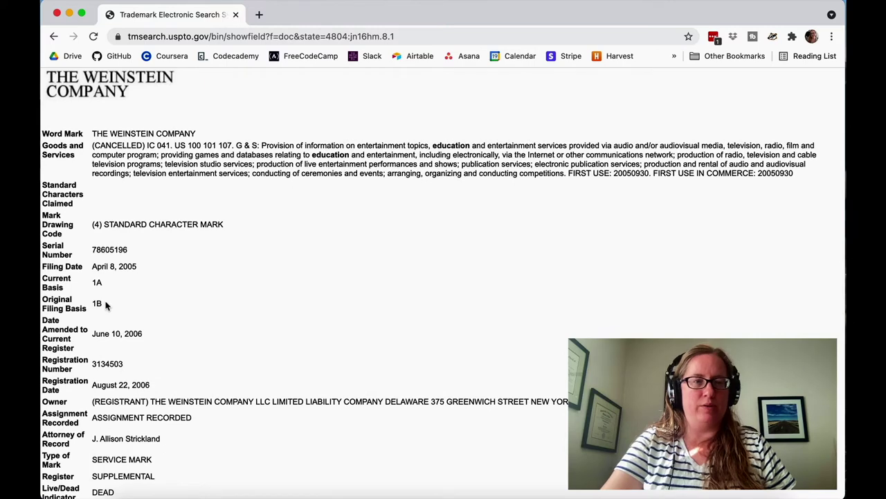
double_click(99, 282)
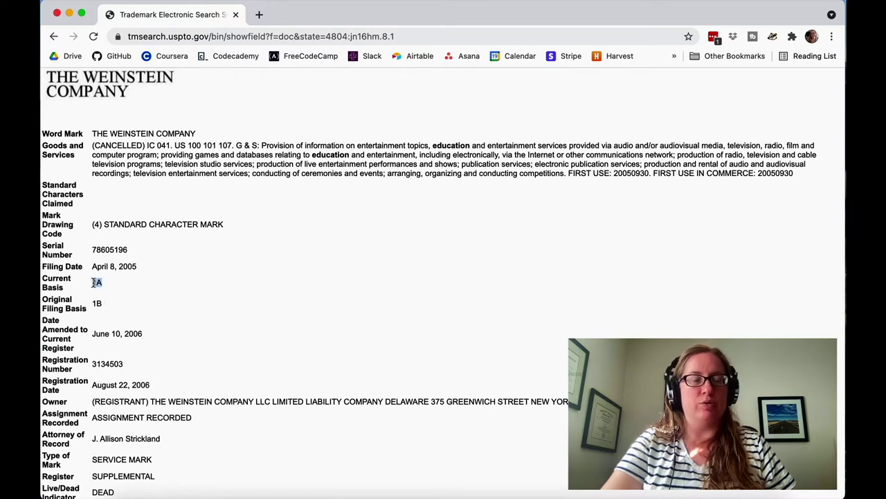
click(146, 295)
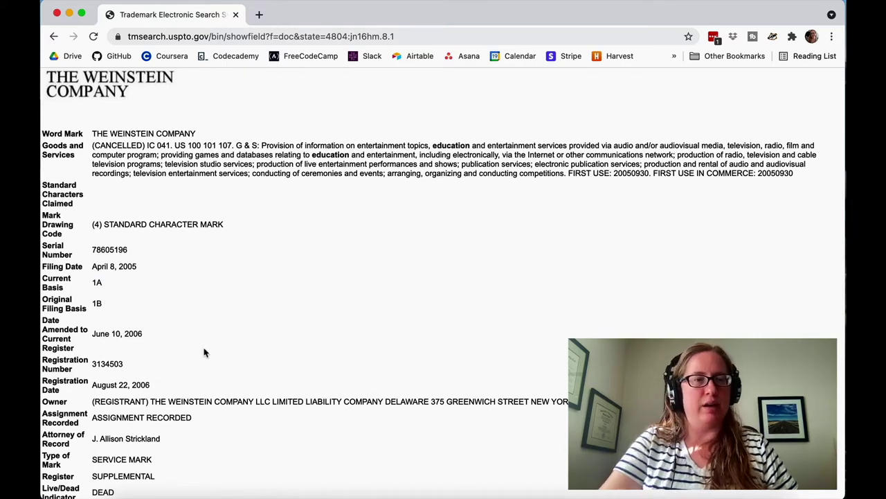
scroll(203, 352, down, 4)
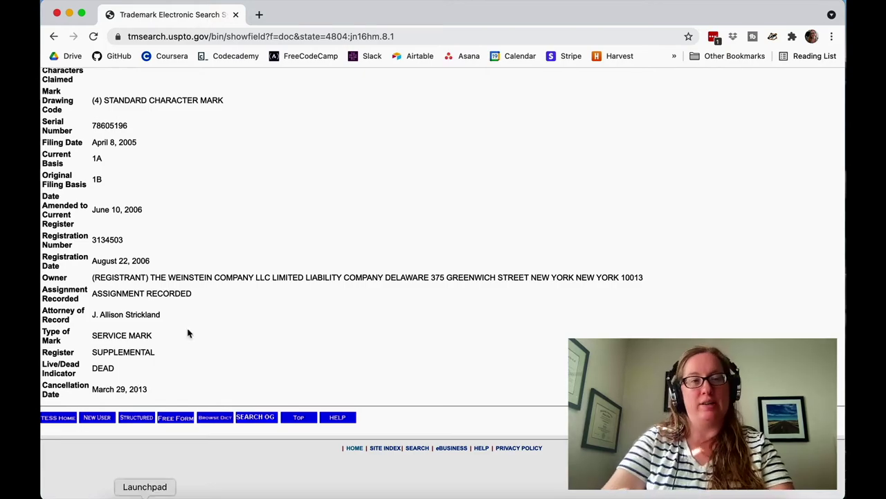
scroll(303, 250, up, 8)
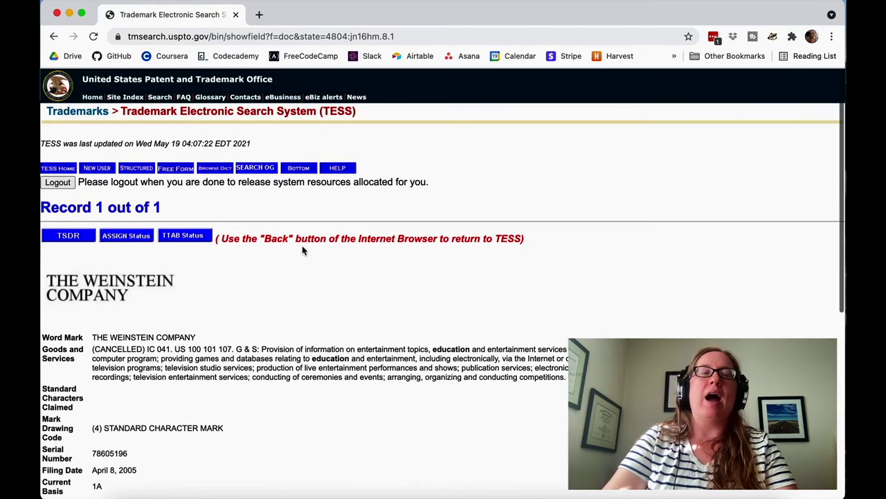
scroll(303, 250, down, 4)
scroll(303, 250, up, 2)
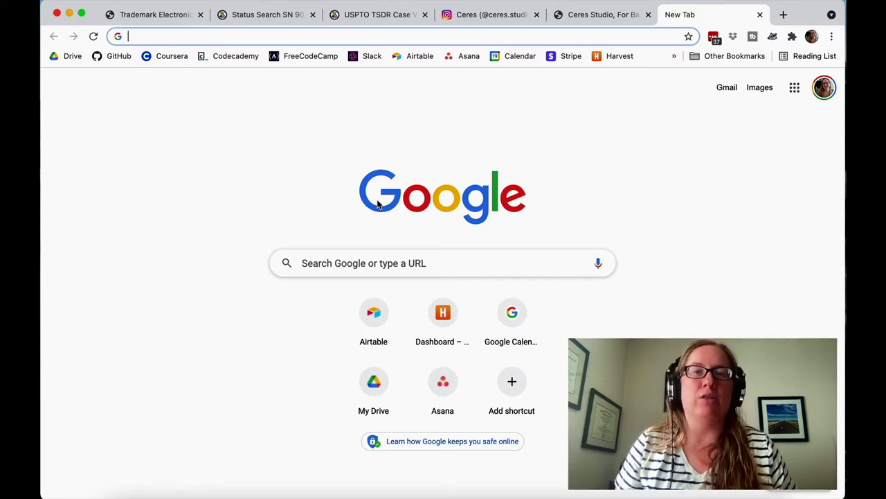
Step: Search Google for "ceres toys" in an incognito window and dismiss the location permission request
click(198, 71)
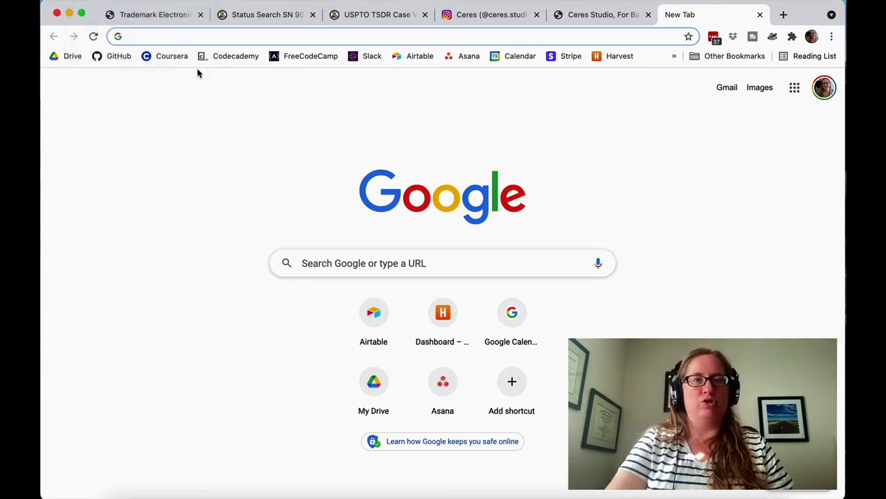
drag(454, 4, 439, 7)
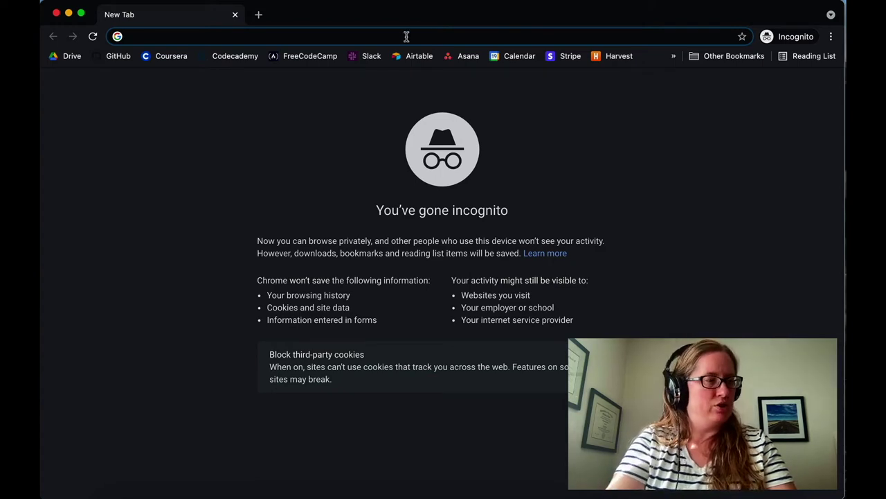
text(cerey)
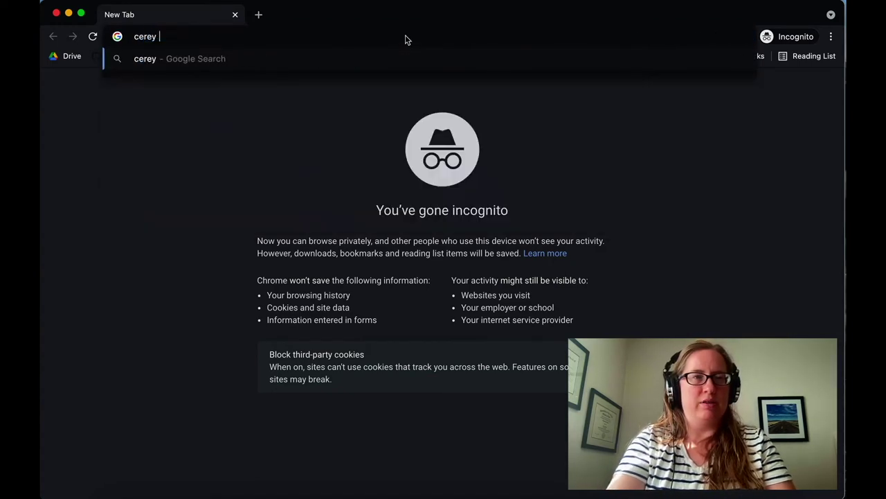
key(BackSpace)
text(s toys)
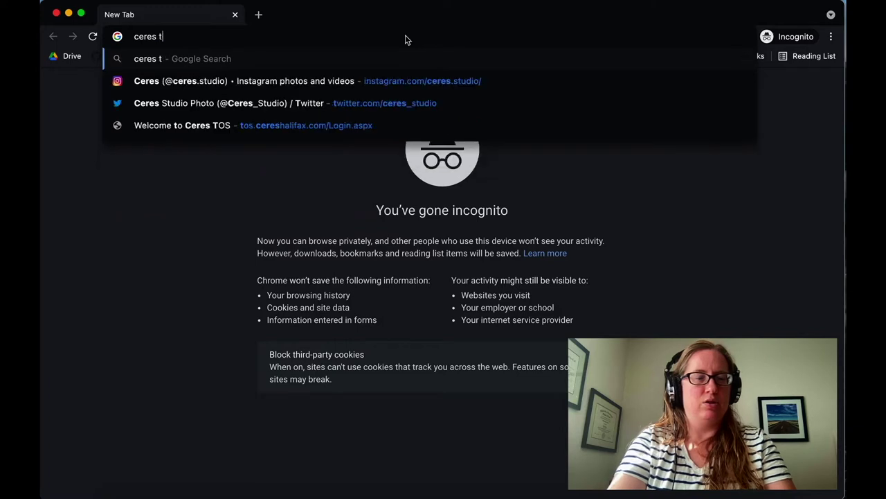
key(Return)
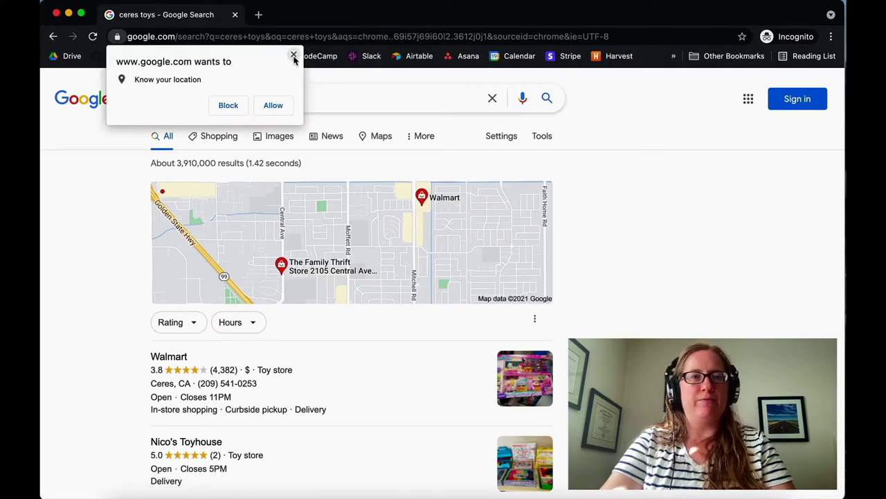
click(294, 54)
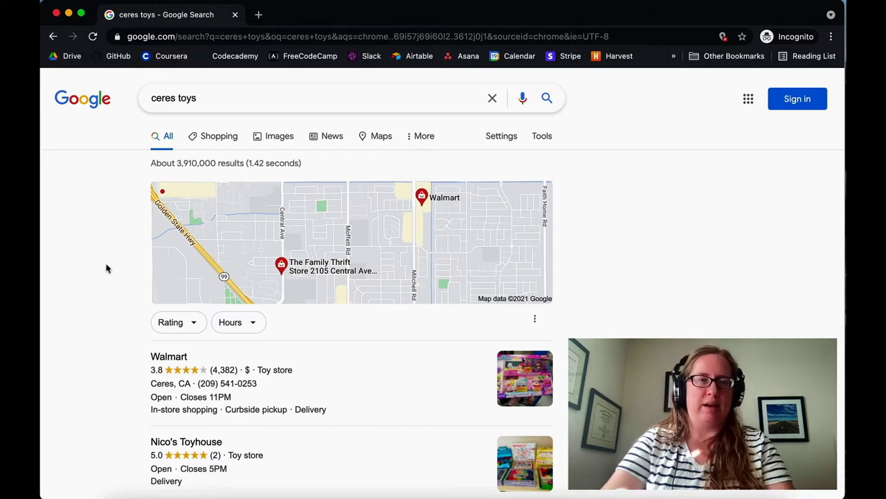
Step: Look through the Google results for "ceres toys" and open the full list of local businesses
scroll(106, 268, down, 5)
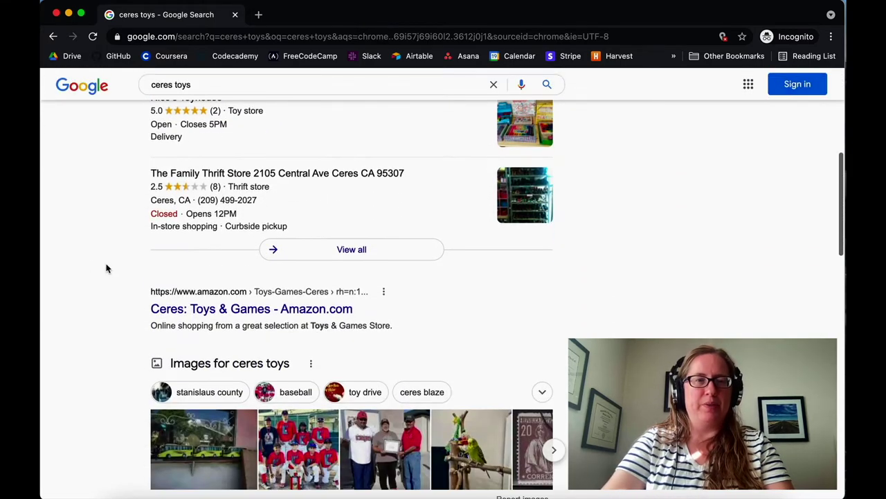
scroll(106, 268, up, 5)
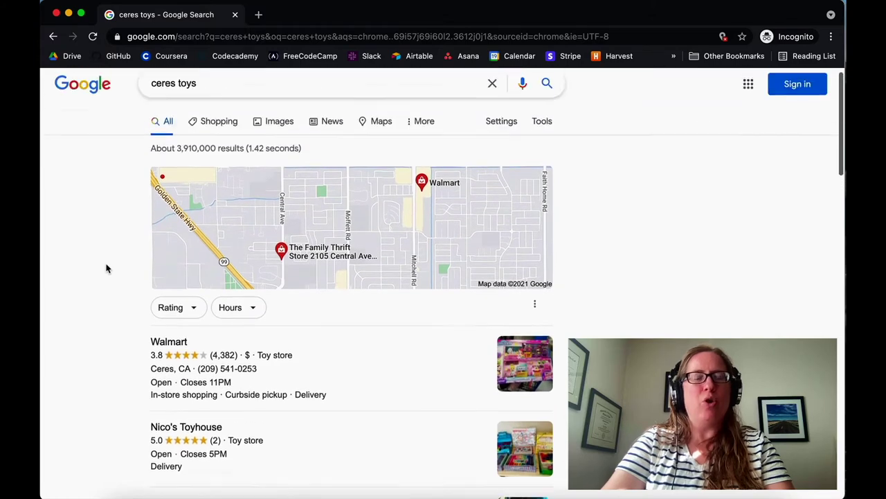
scroll(106, 268, up, 1)
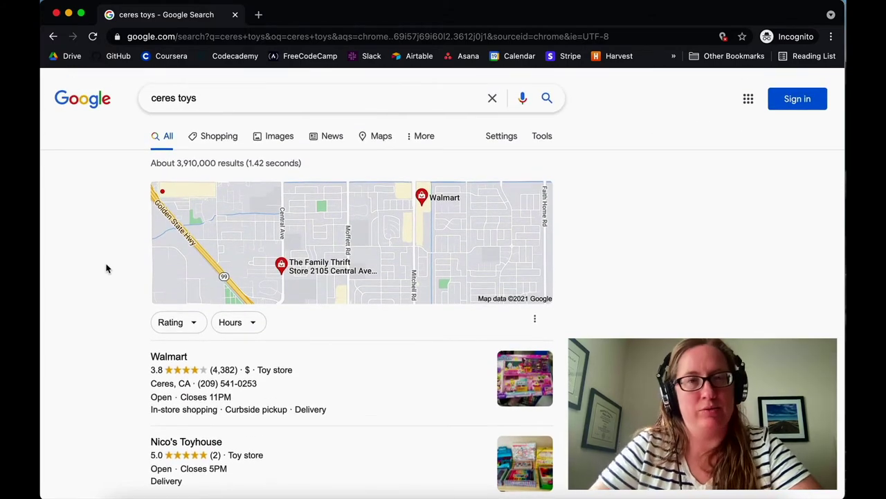
scroll(106, 268, down, 2)
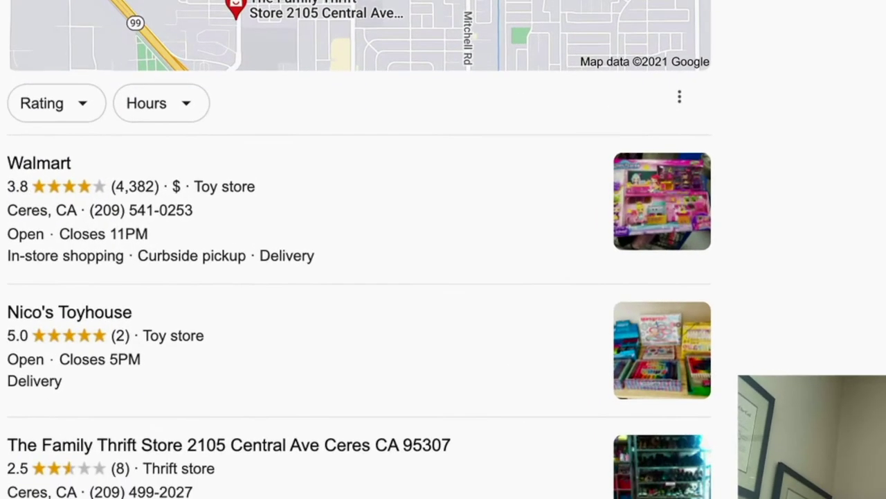
scroll(106, 268, up, 3)
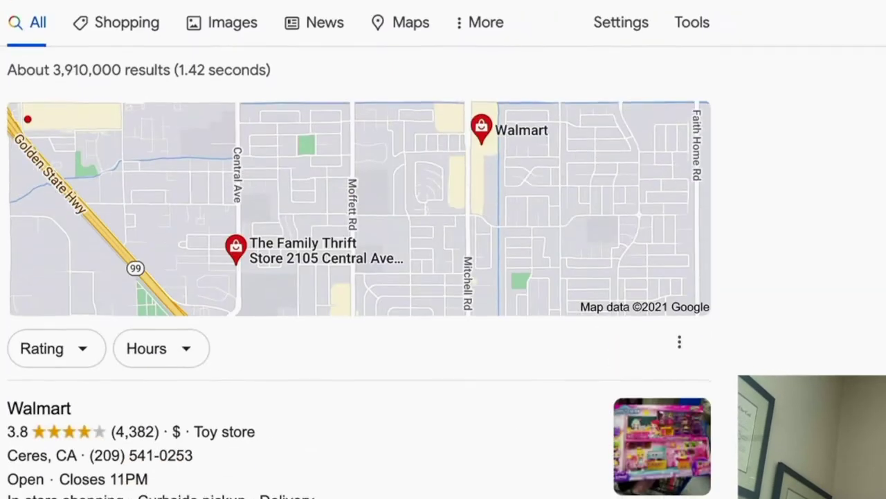
scroll(359, 249, down, 4)
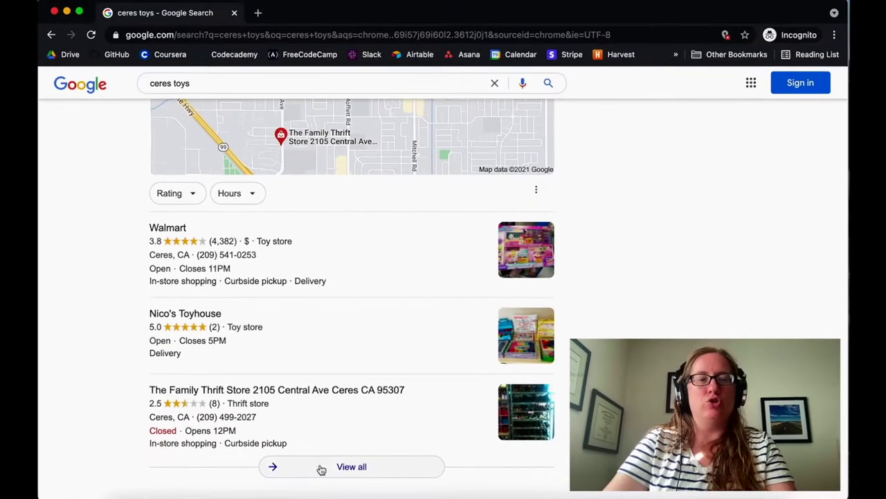
click(321, 465)
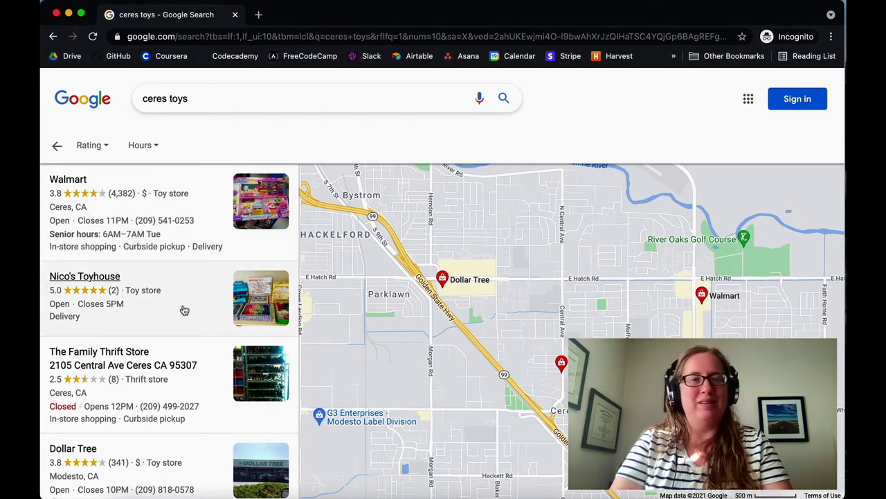
Step: Look through the local business list for "ceres toys" and return to the main Google results
scroll(103, 339, down, 5)
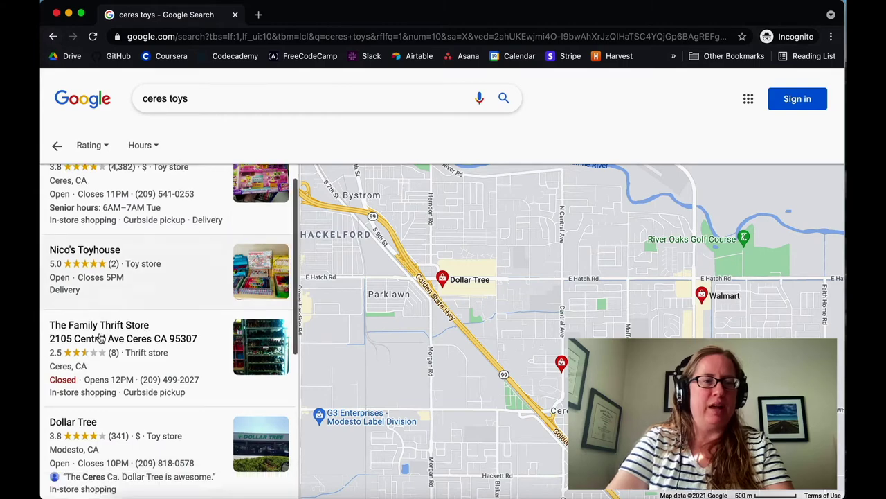
scroll(102, 339, up, 5)
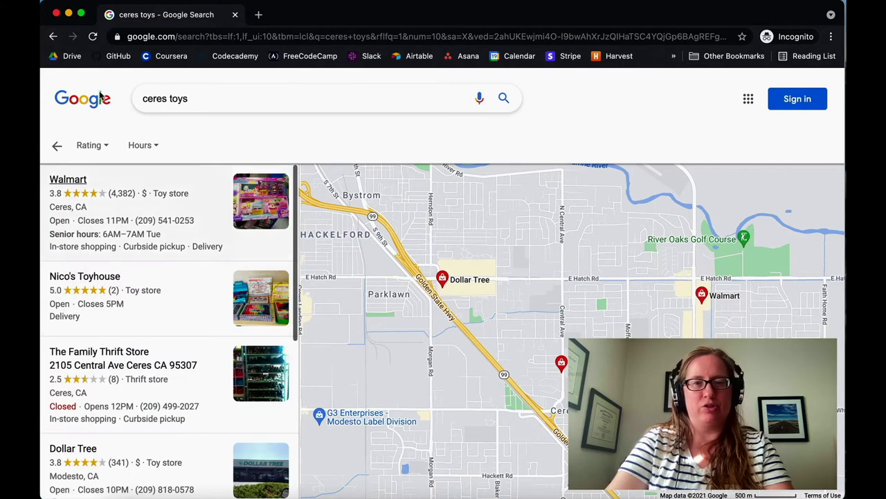
click(54, 36)
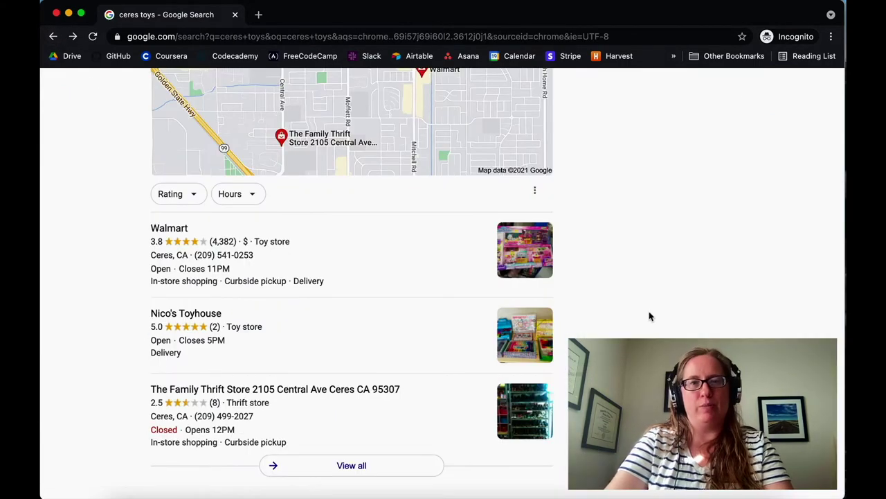
Step: Check the "Ceres: Toys & Games" Amazon result for use of the name, and return to the Google results
scroll(649, 313, down, 5)
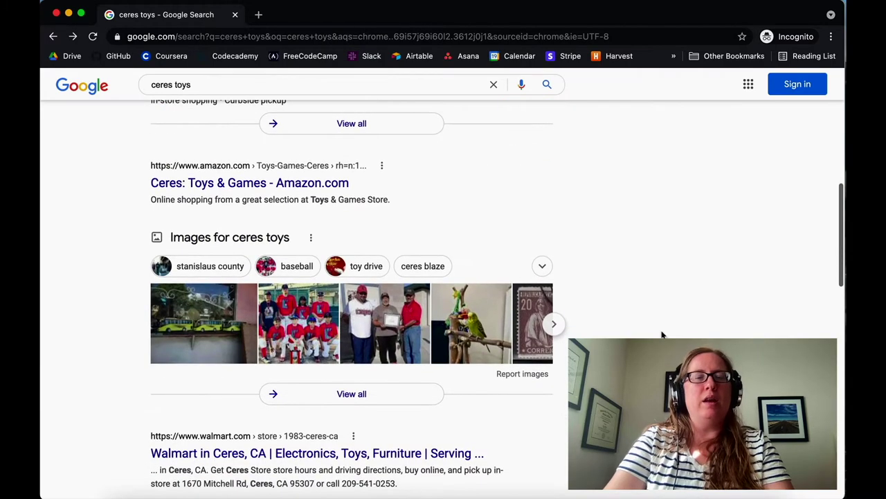
scroll(661, 335, down, 2)
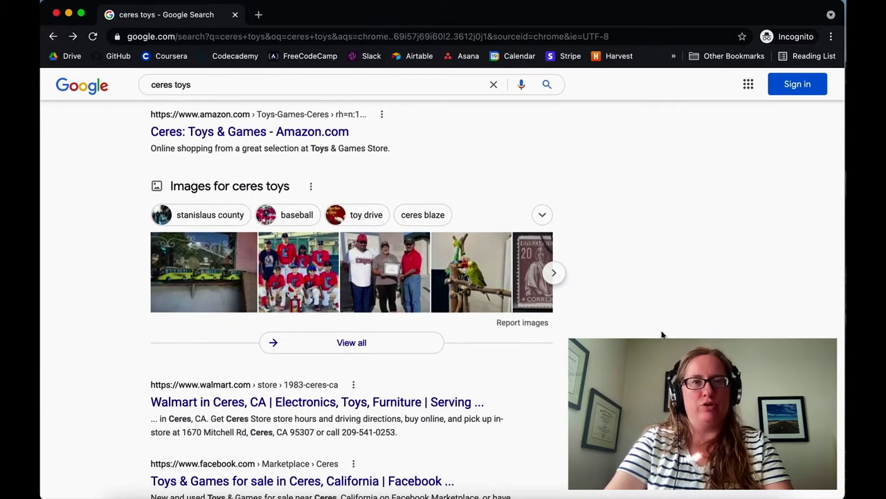
scroll(661, 336, down, 2)
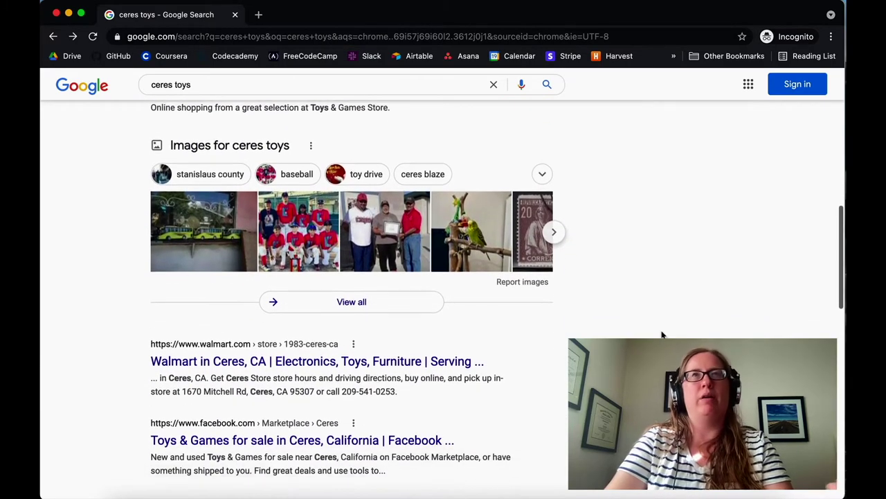
scroll(661, 336, up, 4)
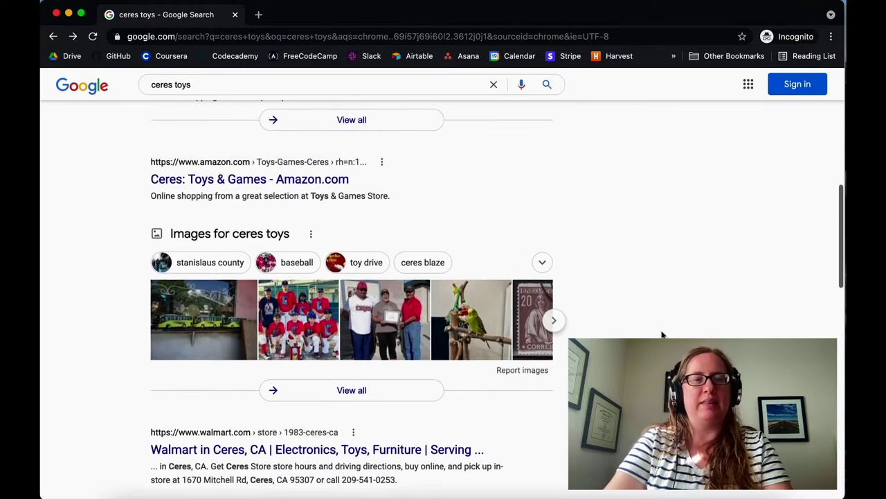
scroll(661, 335, down, 3)
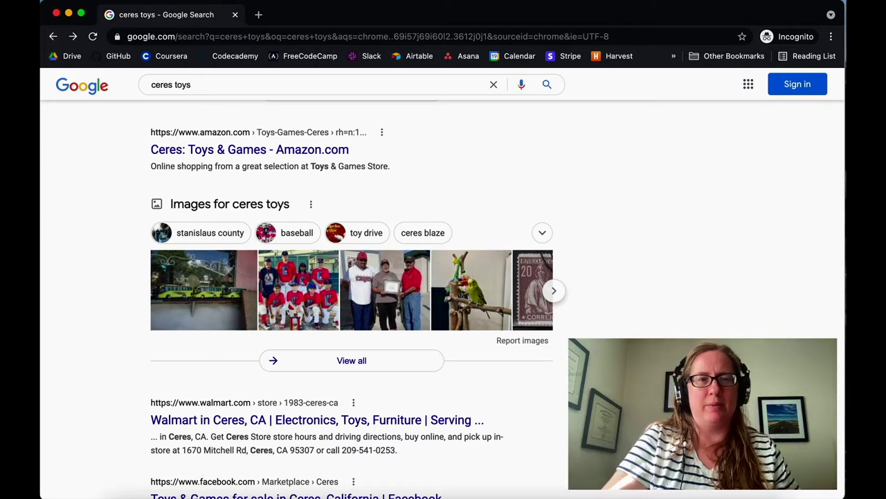
click(342, 150)
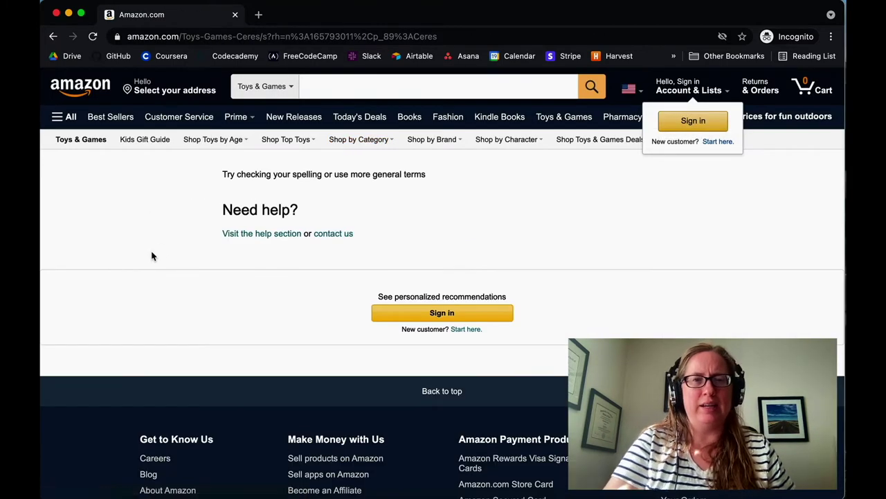
click(54, 37)
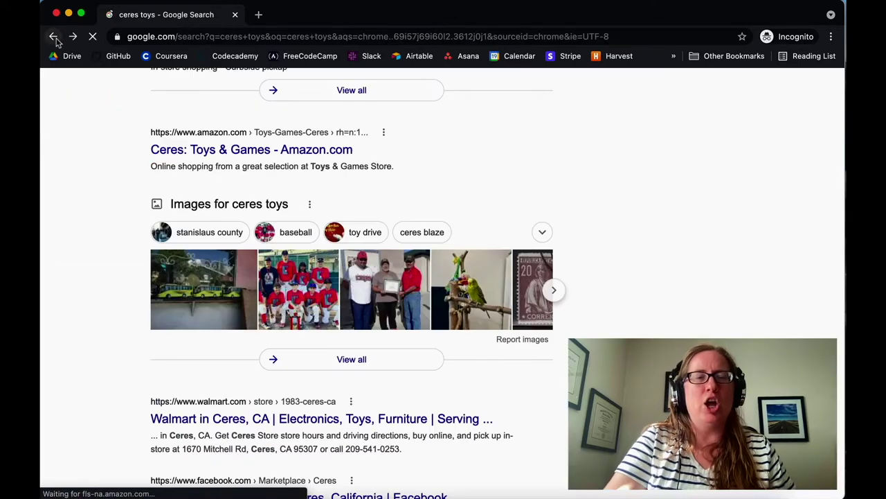
Step: Check the "Walmart in Ceres, CA" result for use of the name, and return to the Google results
scroll(107, 319, down, 3)
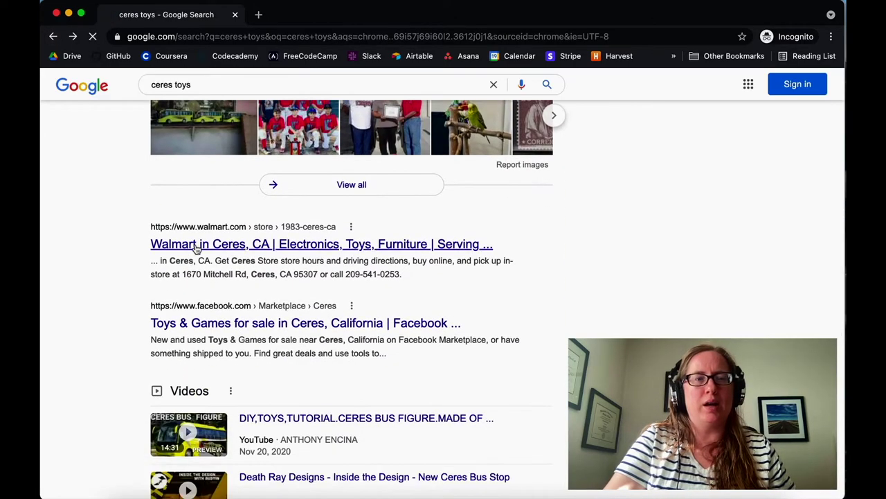
click(191, 245)
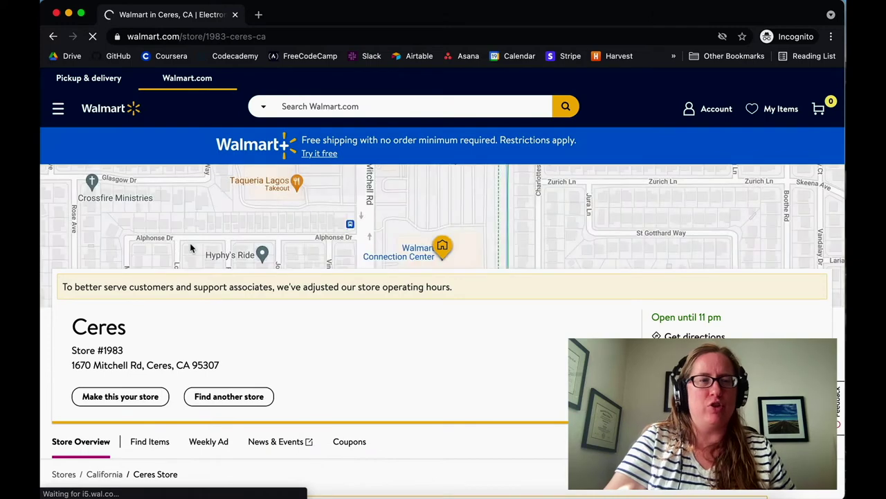
click(54, 37)
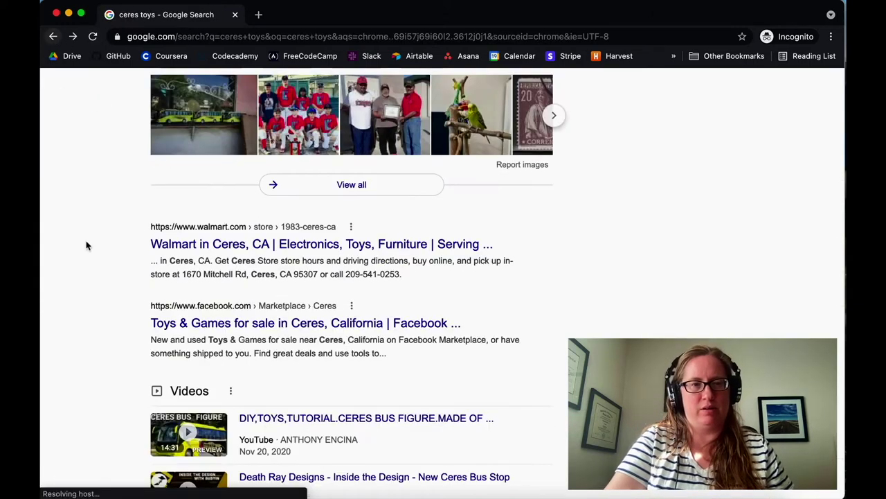
Step: Examine the pins on the "20 Ceres toys ideas" Pinterest board, and return to the Google results
scroll(86, 266, down, 8)
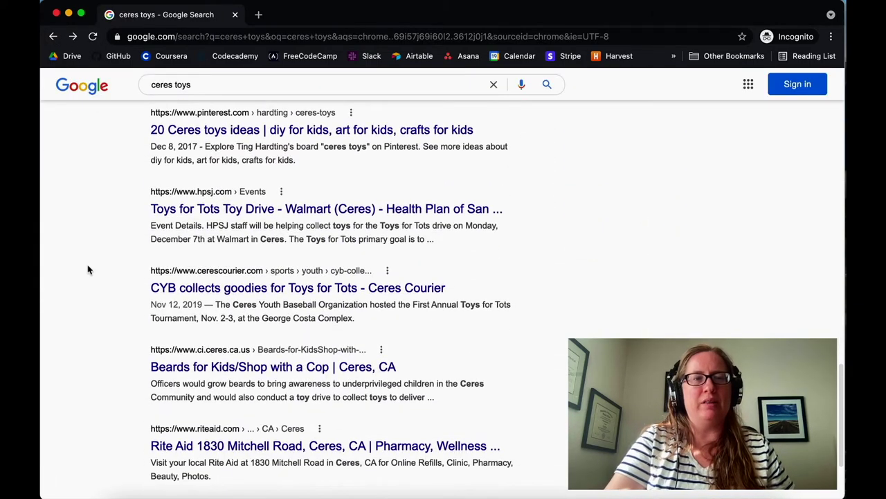
scroll(88, 269, up, 1)
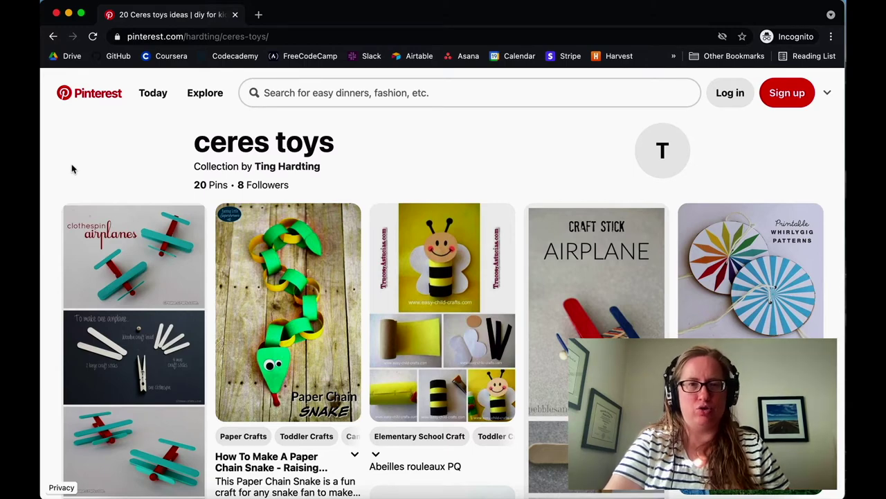
scroll(72, 168, down, 5)
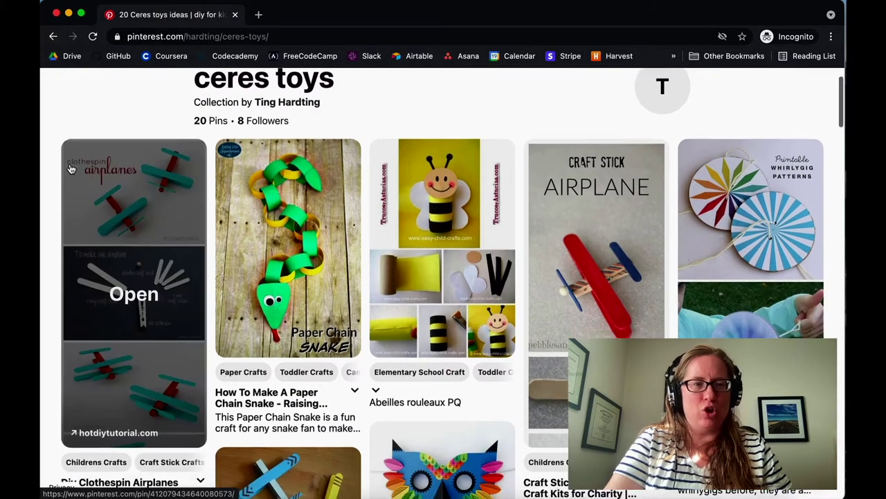
scroll(55, 291, down, 6)
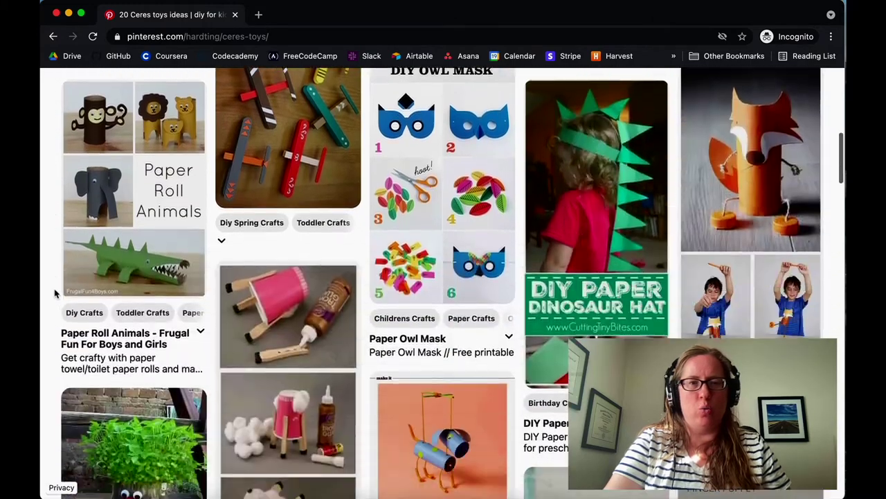
scroll(55, 293, down, 5)
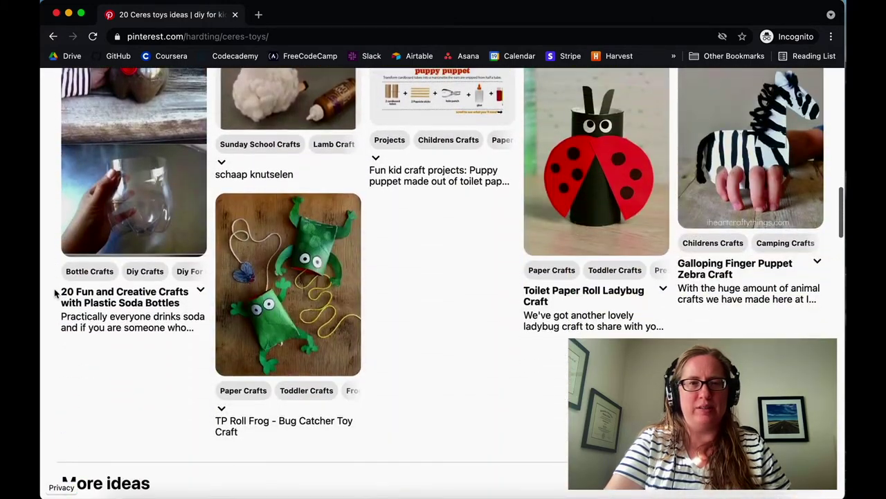
key(super+bracketleft)
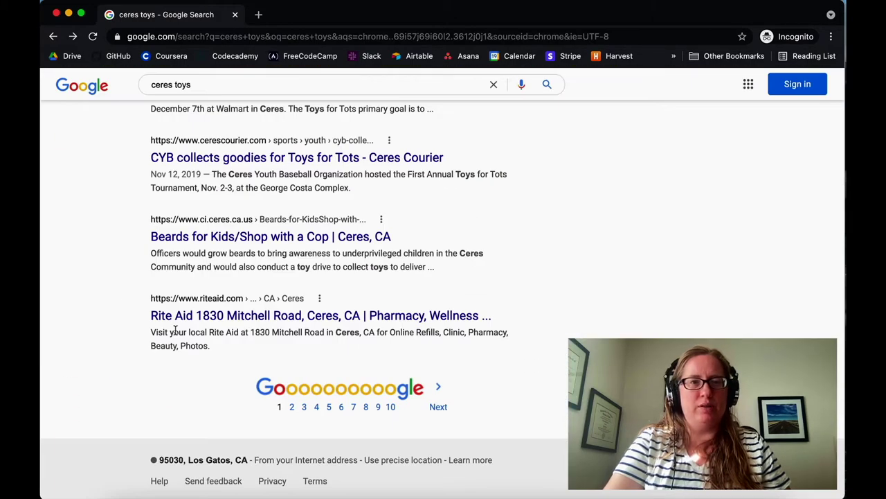
Step: Look through page 2 of the Google results for "ceres toys"
click(291, 407)
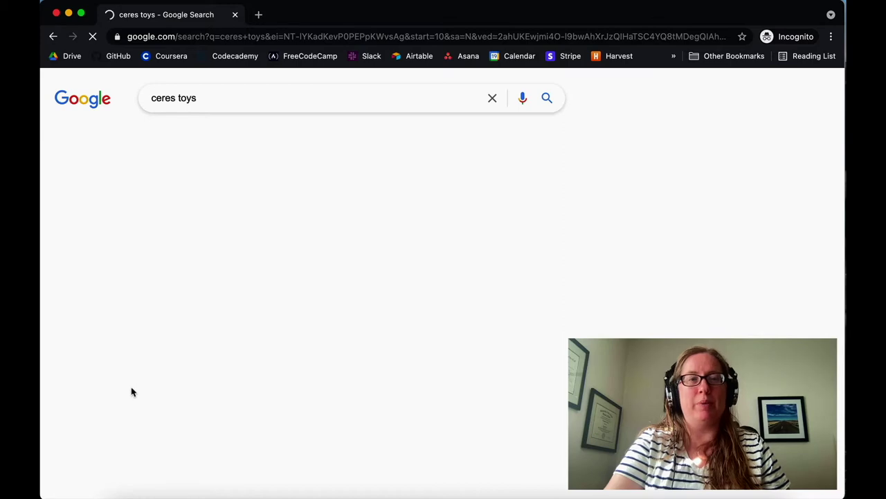
scroll(131, 392, down, 15)
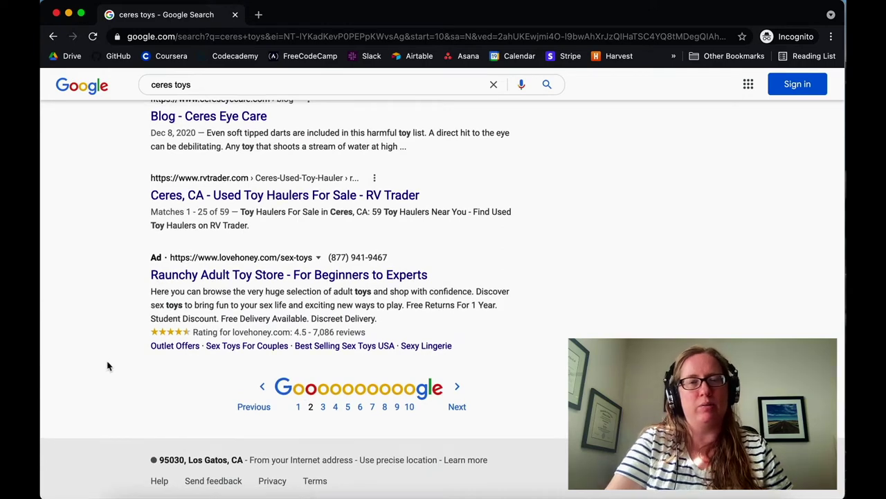
scroll(109, 365, up, 3)
scroll(107, 365, down, 3)
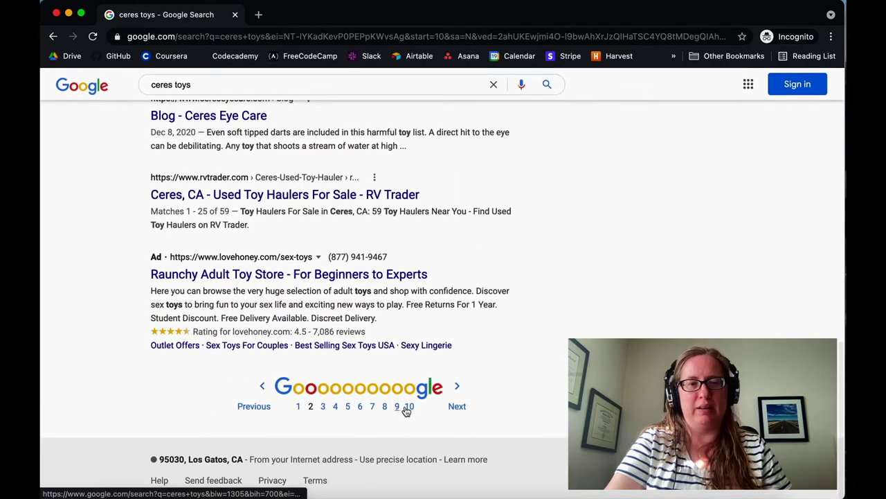
Step: Jump to page 10 of the Google results and look through the entries for use of the name
click(410, 408)
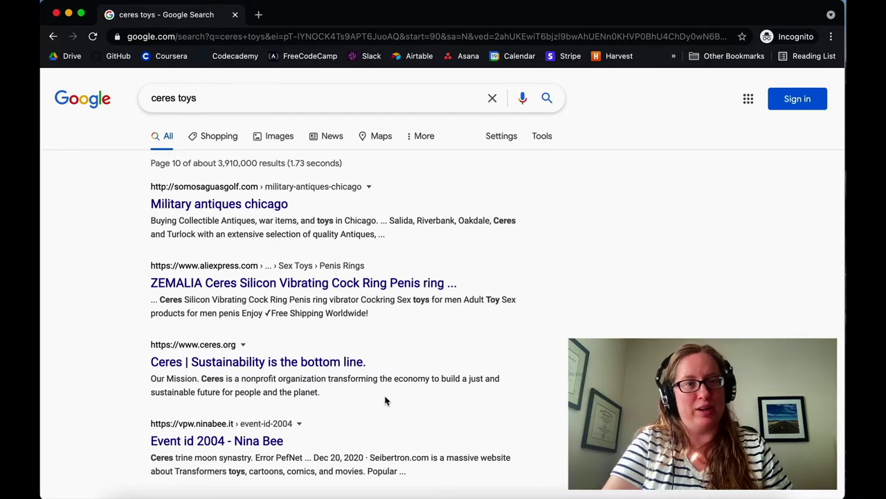
scroll(116, 361, down, 5)
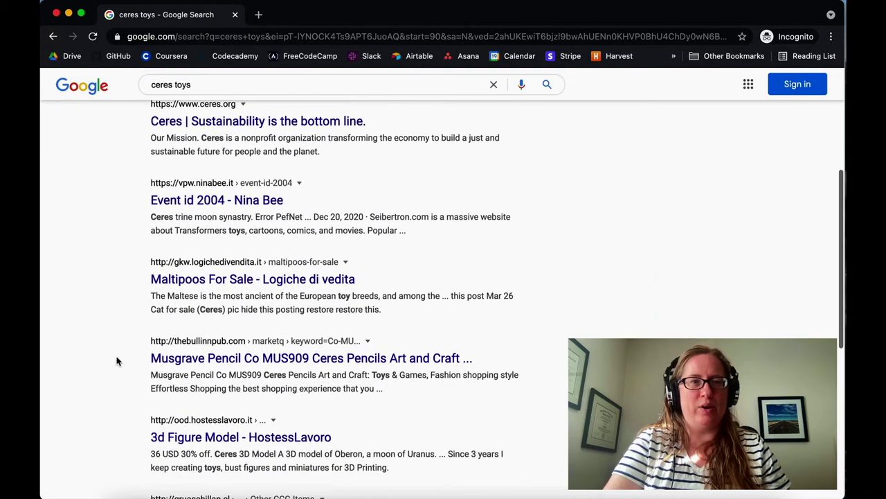
scroll(116, 361, down, 3)
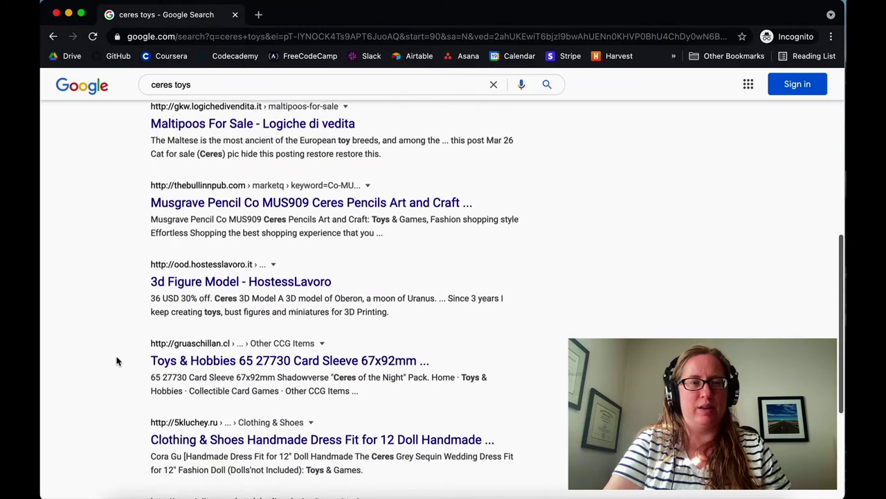
scroll(117, 361, up, 5)
scroll(116, 361, down, 1)
scroll(116, 361, down, 10)
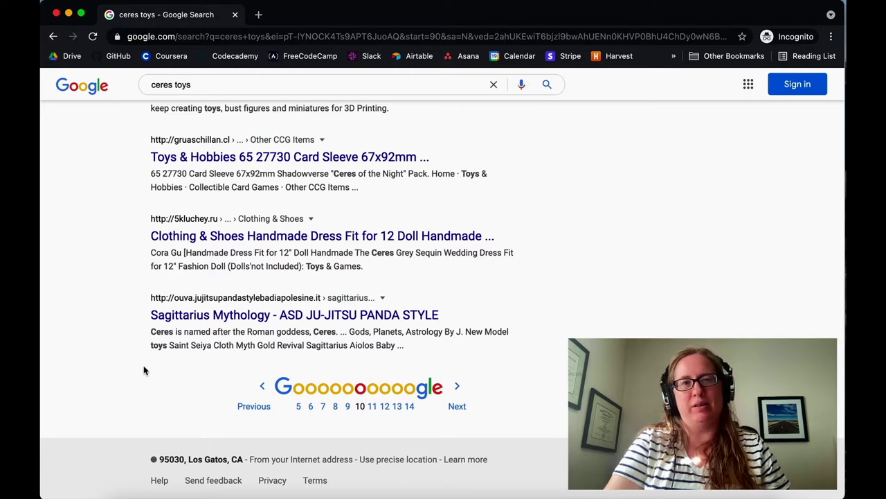
Step: Open DuckDuckGo in a new tab, search it for "ceres toys" and dismiss the browser extension promotion
click(259, 16)
text(duck)
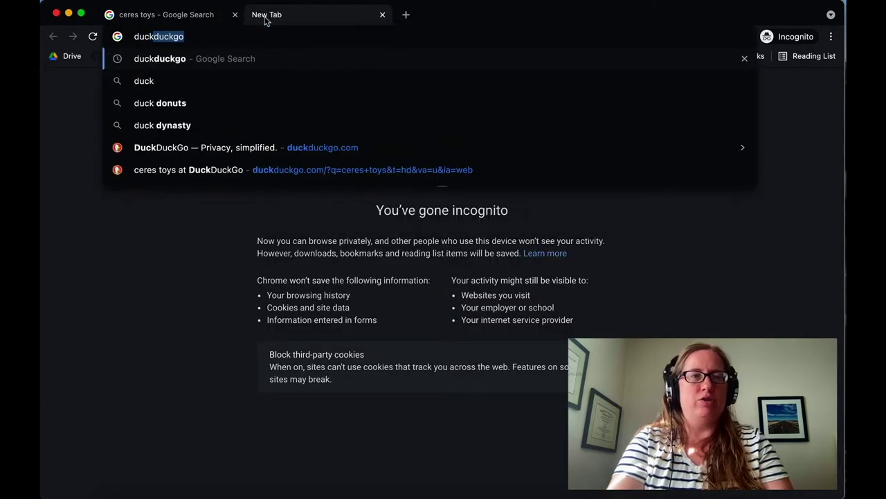
click(255, 143)
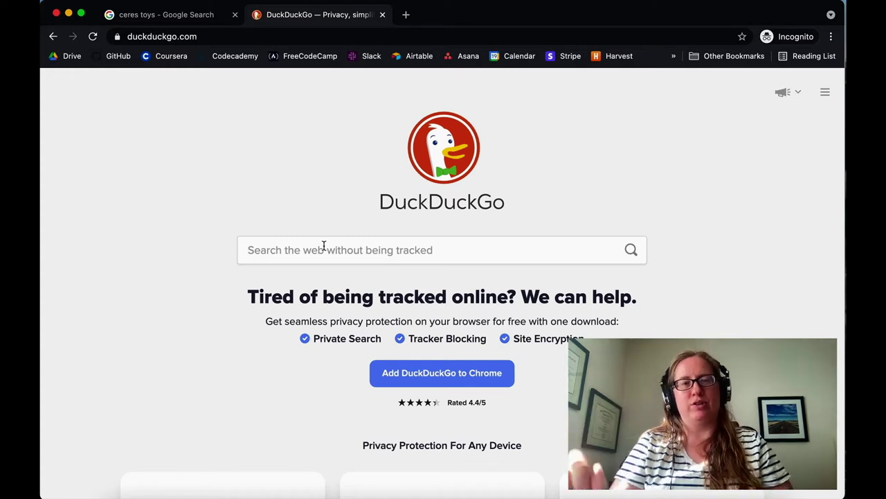
text(ceres)
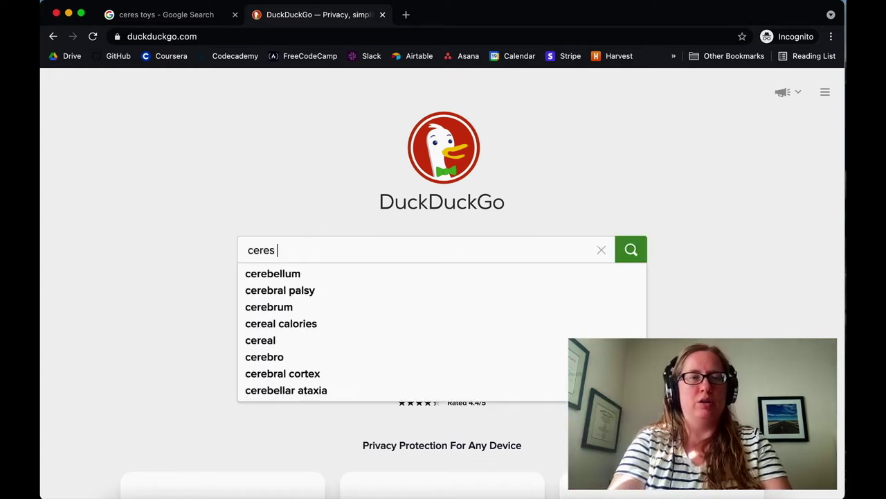
text( toys)
key(Return)
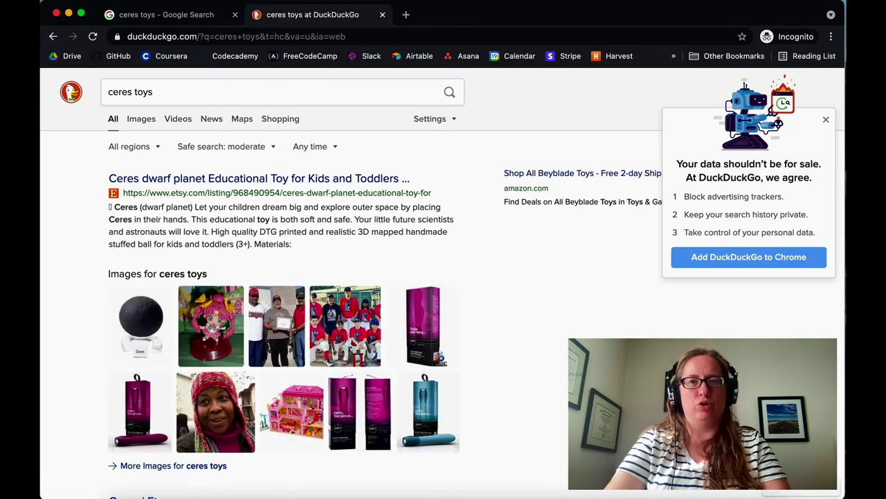
click(827, 121)
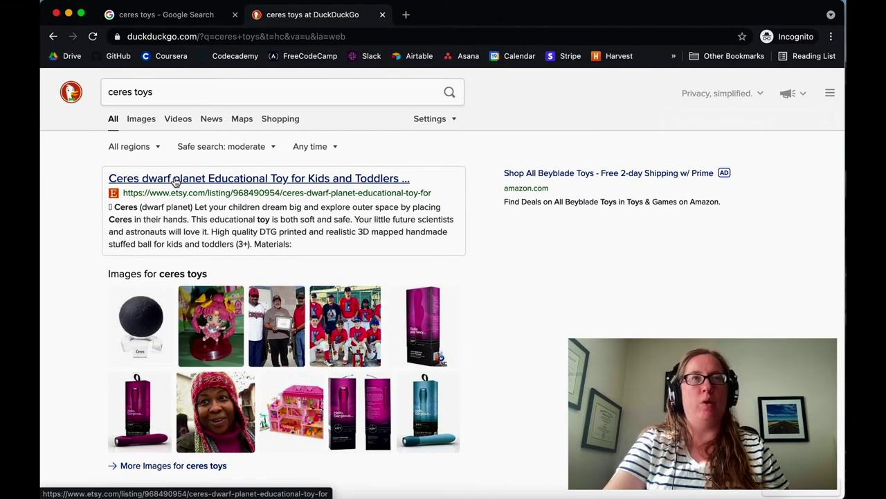
Step: Open the Etsy listing for the Ceres dwarf planet educational toy and examine its product title and details
click(175, 179)
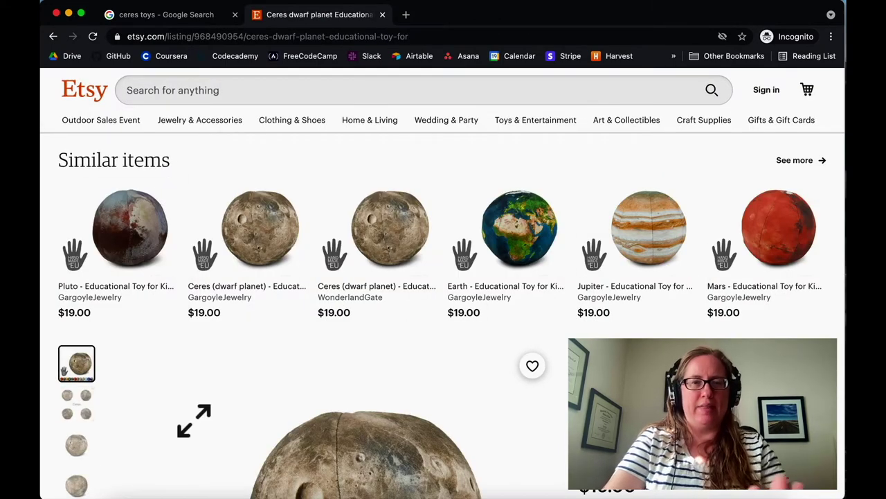
scroll(194, 420, down, 5)
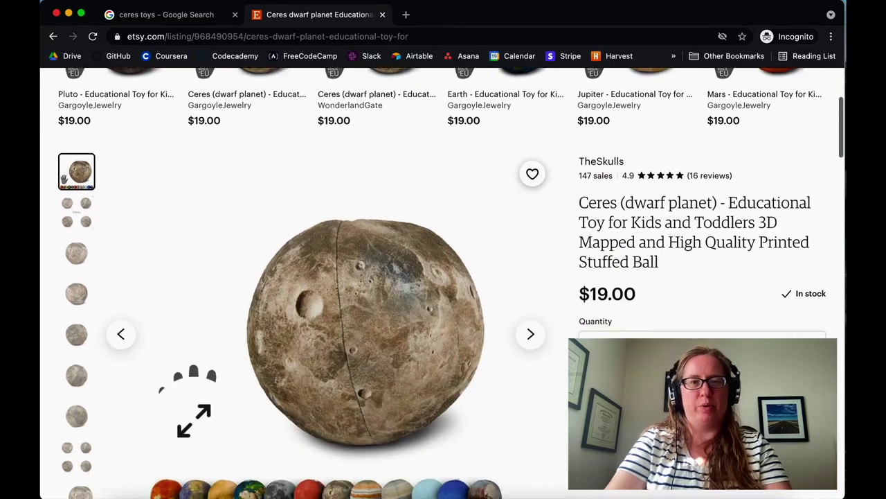
scroll(194, 421, down, 2)
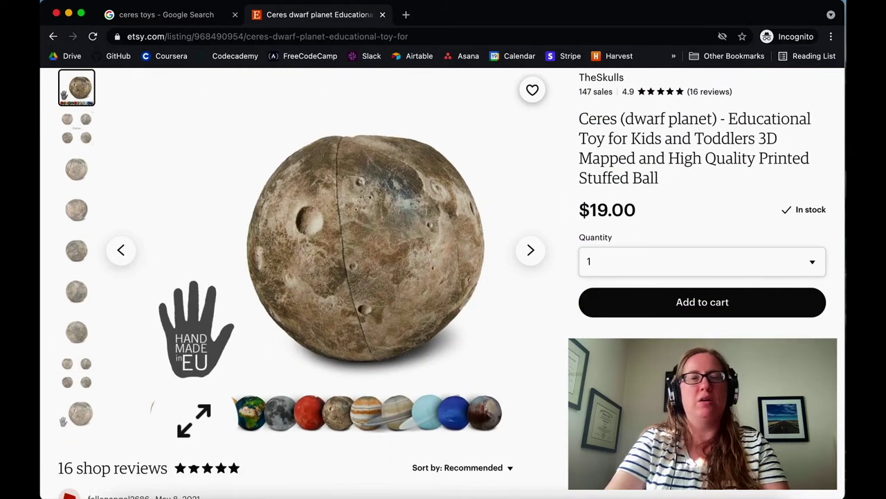
scroll(194, 420, down, 2)
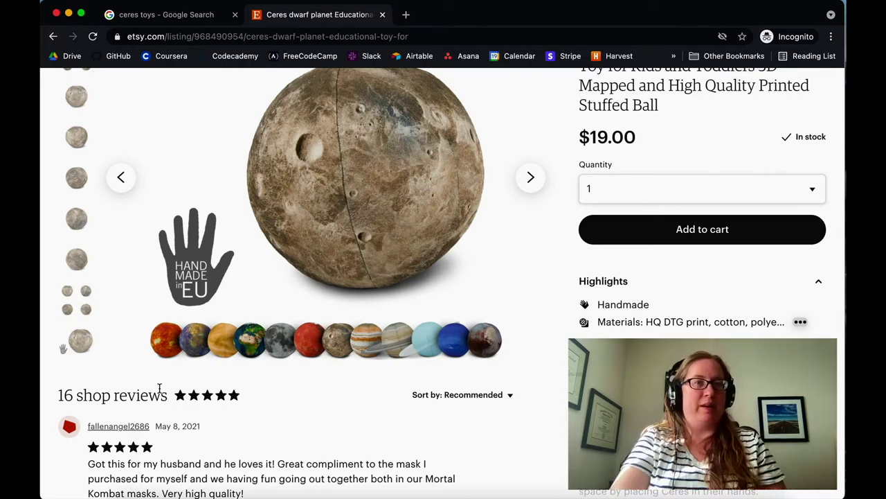
Step: Open the "Ceres | Etsy" market page from the DuckDuckGo results, look through its listings and return to the results
scroll(159, 388, up, 2)
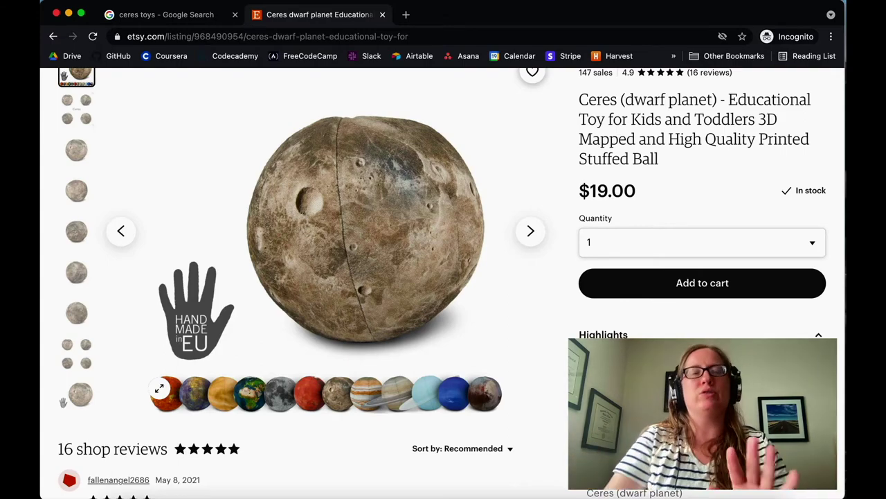
click(54, 36)
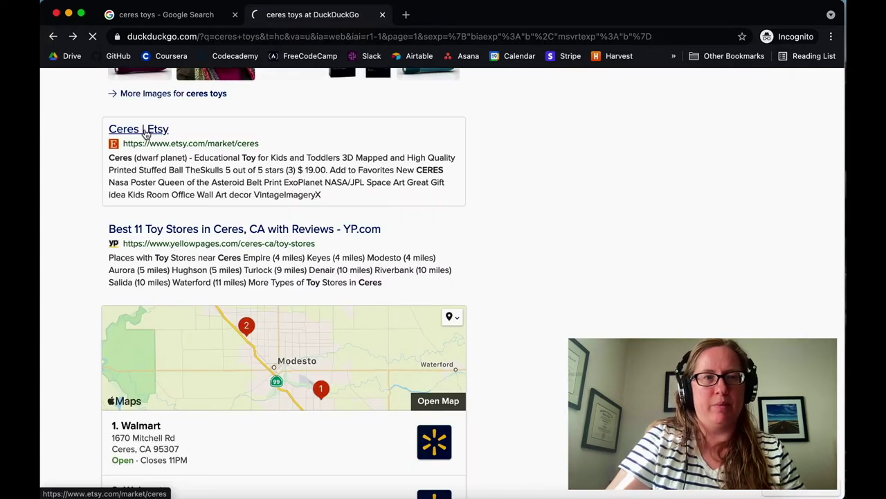
click(142, 131)
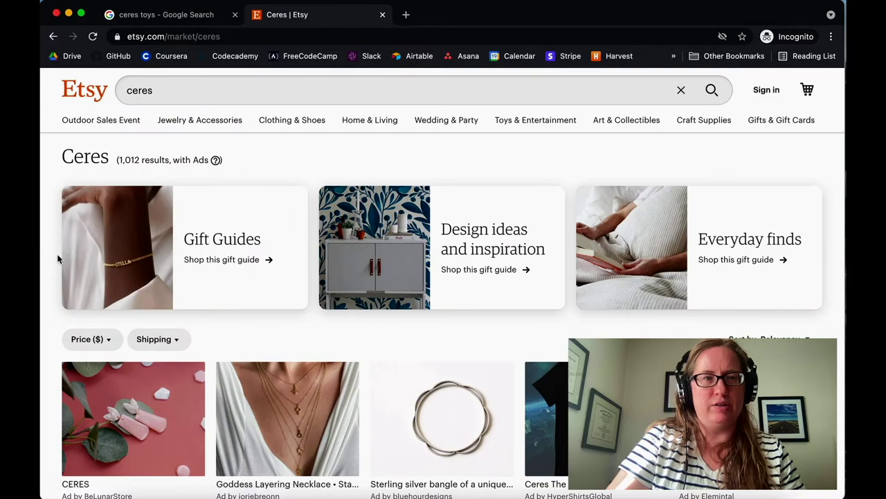
scroll(58, 258, down, 3)
scroll(58, 258, down, 15)
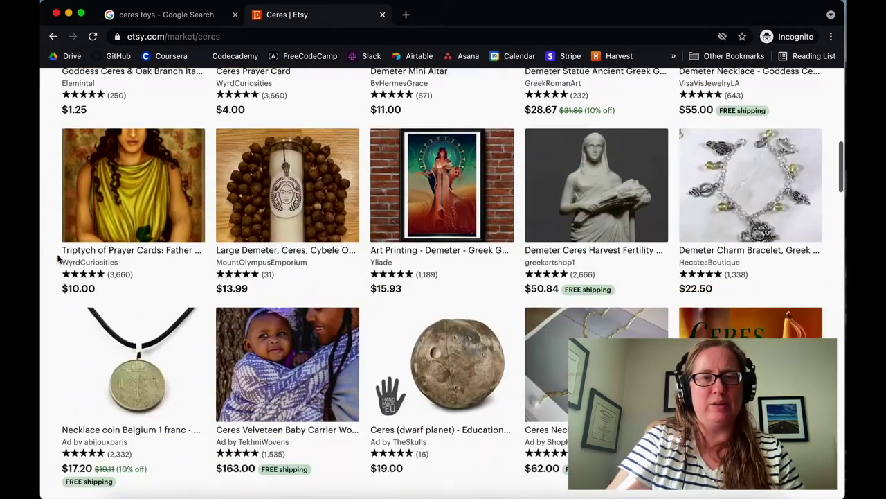
scroll(58, 257, up, 18)
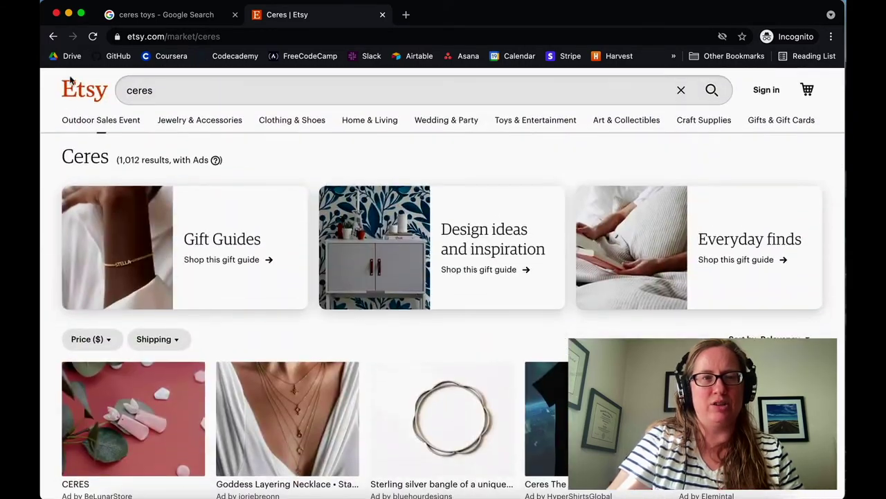
click(53, 36)
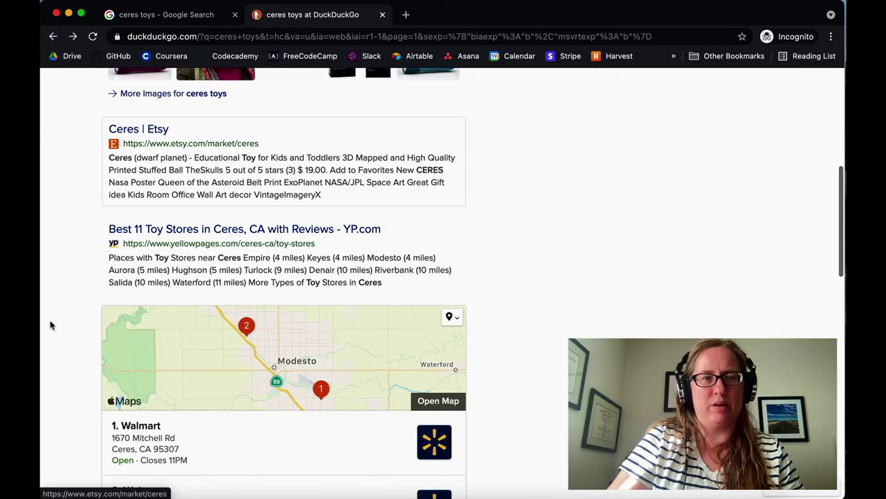
Step: Look through the remaining first-page DuckDuckGo results for "ceres toys" for toy-related uses of the name
scroll(81, 351, down, 2)
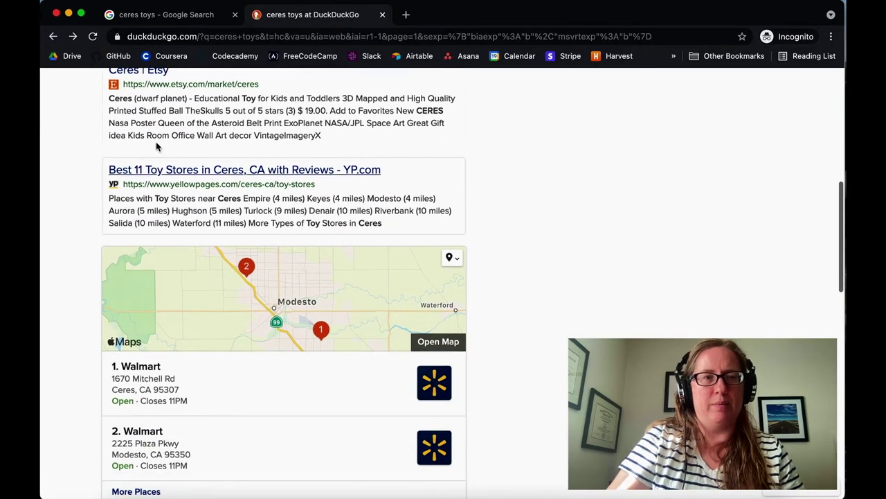
scroll(75, 311, down, 10)
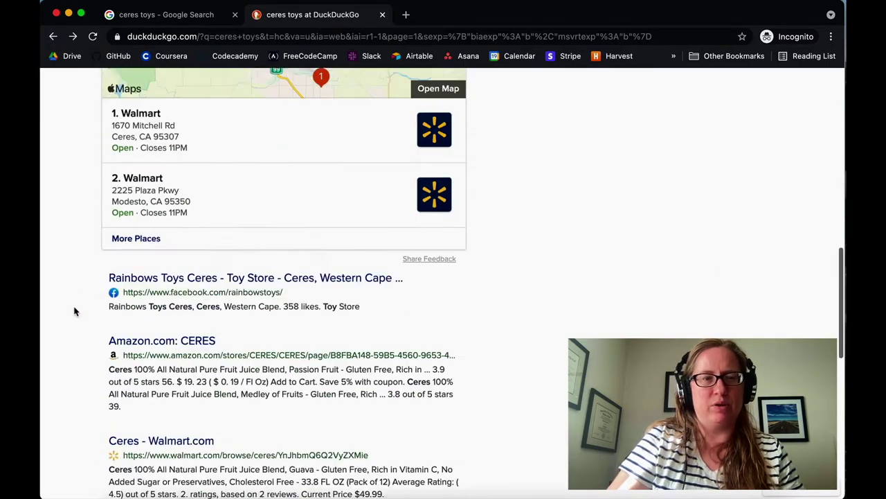
scroll(75, 311, up, 2)
scroll(97, 275, up, 1)
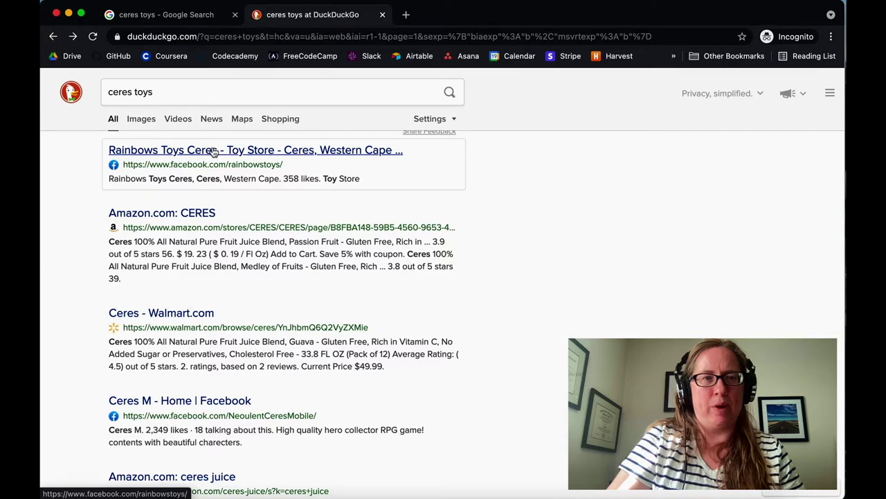
scroll(81, 282, down, 5)
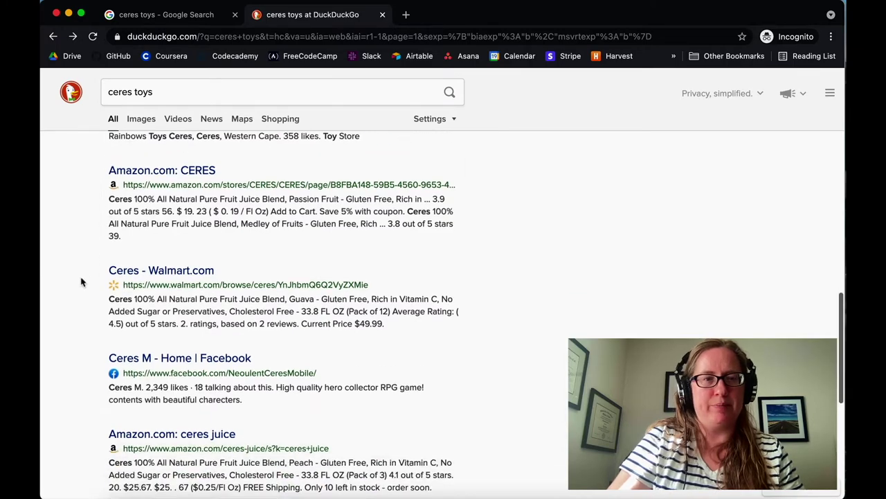
scroll(81, 282, down, 3)
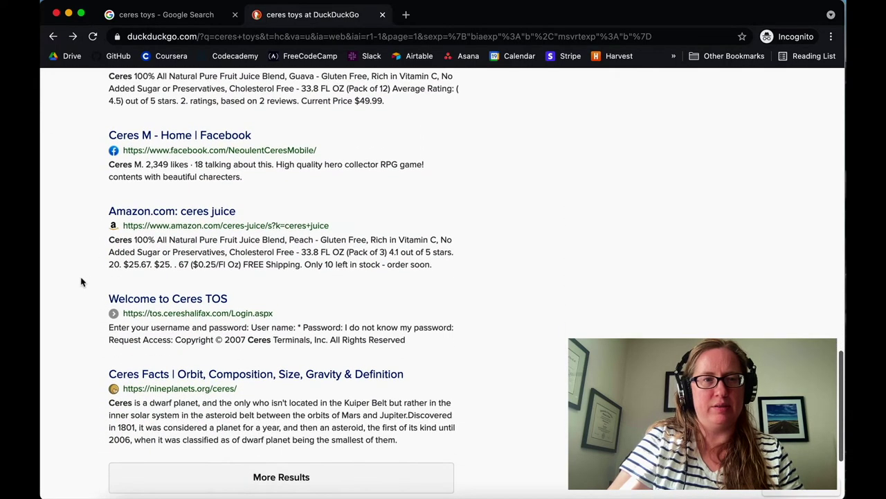
scroll(81, 282, down, 4)
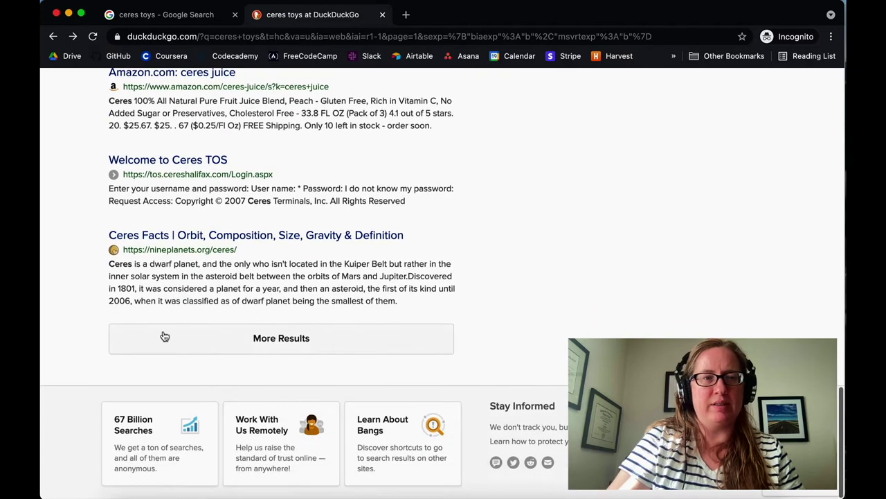
Step: Load more DuckDuckGo results for "ceres toys" and look through the second page of entries
click(165, 337)
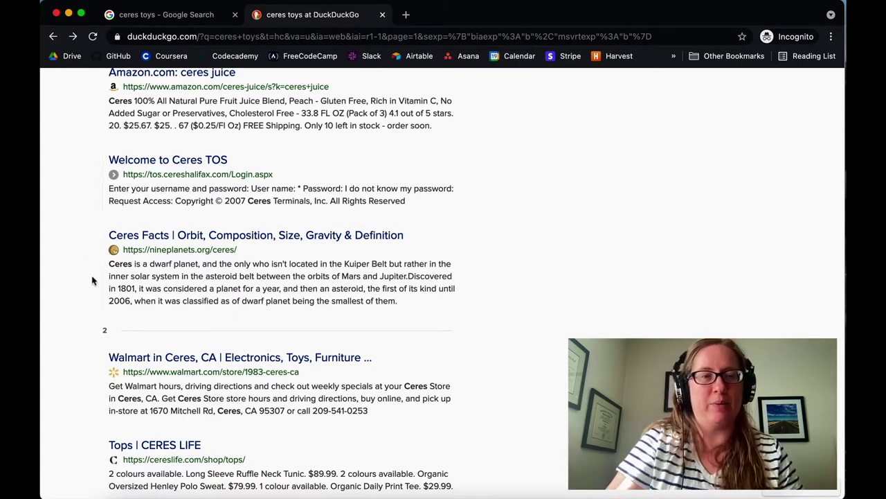
scroll(92, 280, down, 10)
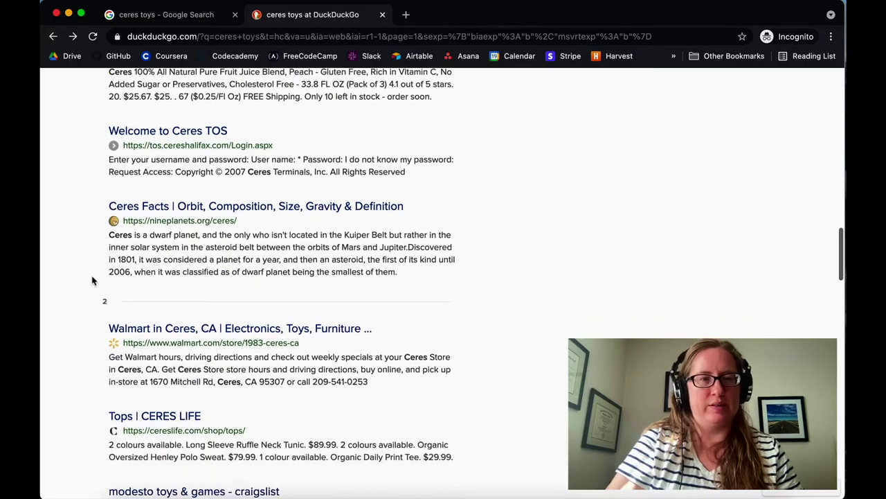
scroll(93, 280, down, 8)
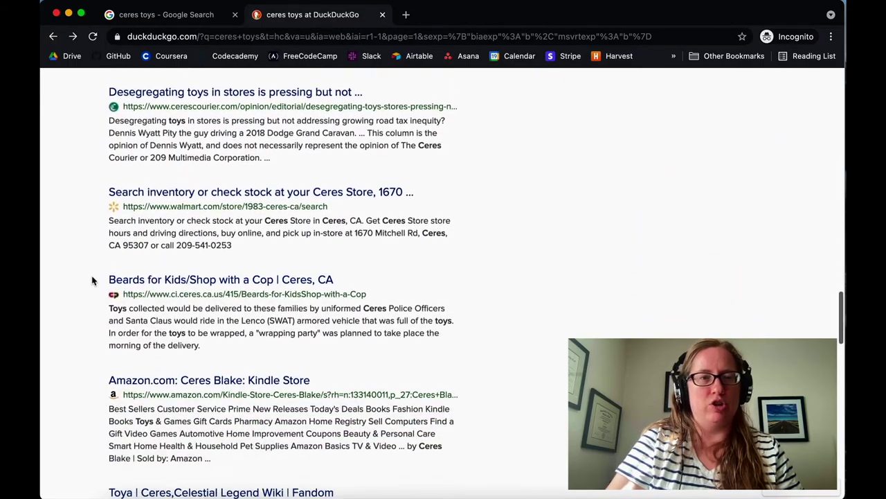
scroll(92, 280, down, 3)
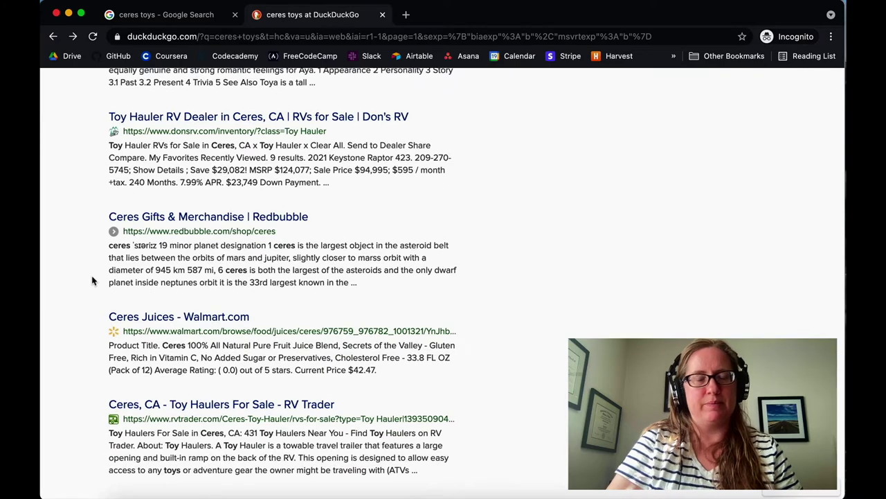
Step: Search Google for the exact phrase "weinstein financial consulting" in a new incognito window and look through the first page of results
key(super+shift+n)
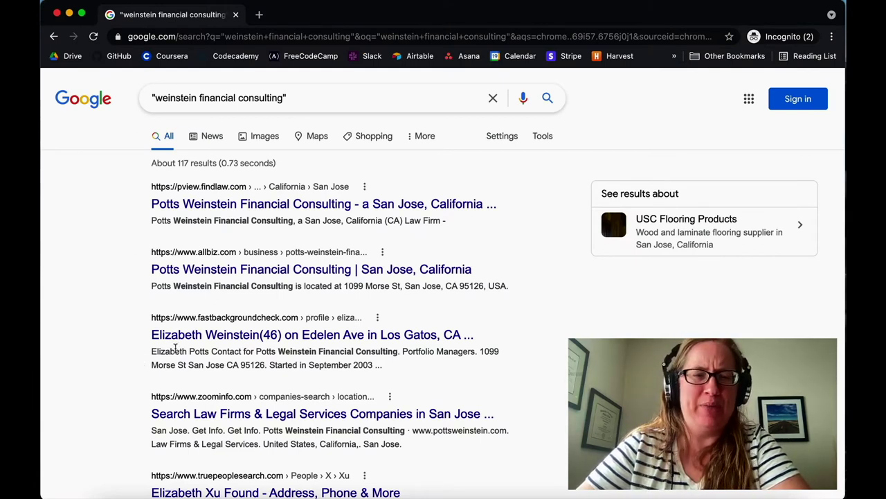
scroll(125, 364, down, 1)
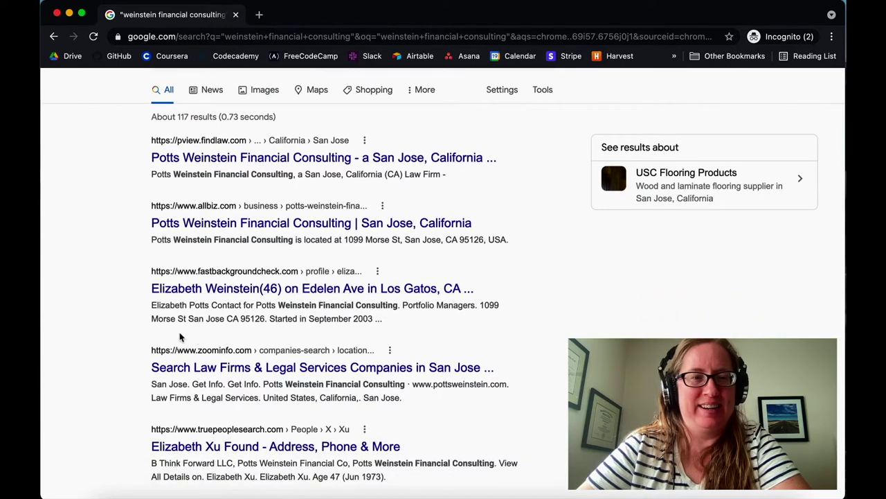
scroll(135, 332, down, 1)
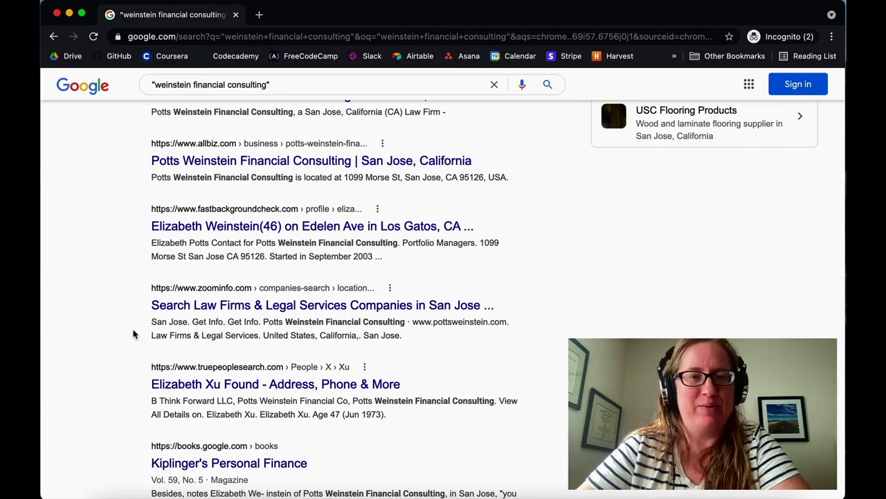
scroll(135, 335, down, 1)
scroll(135, 335, up, 3)
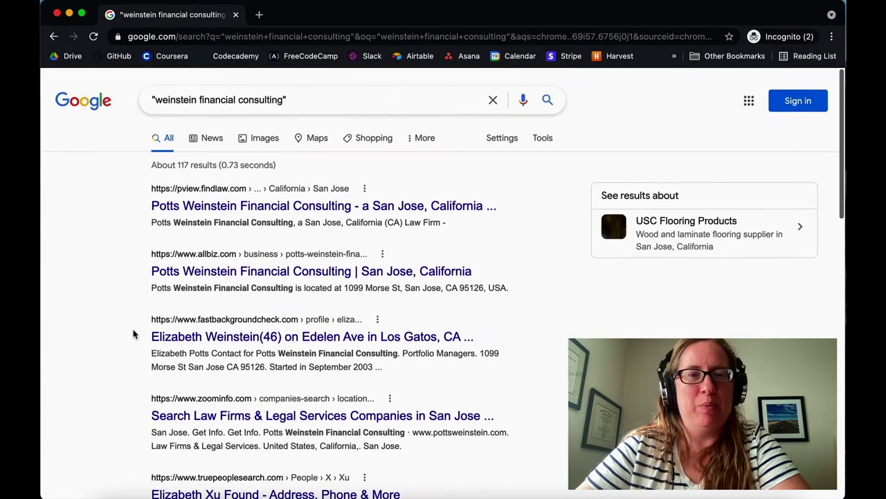
scroll(134, 334, down, 8)
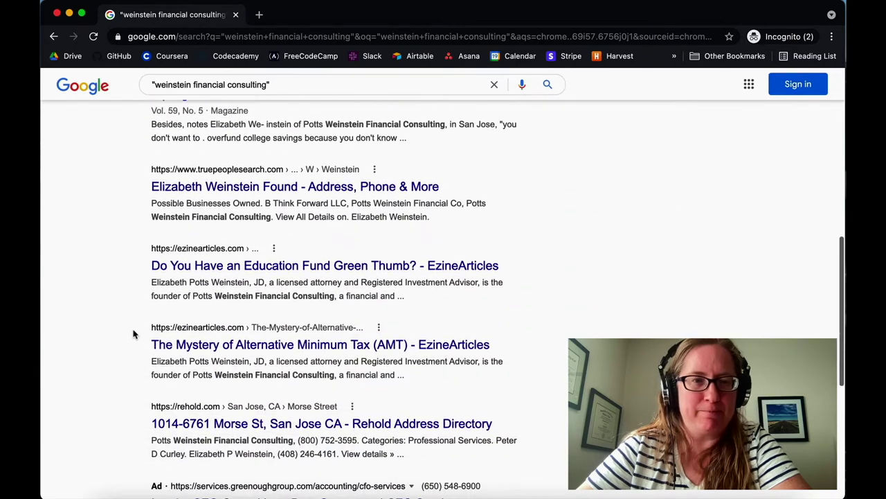
scroll(134, 335, down, 2)
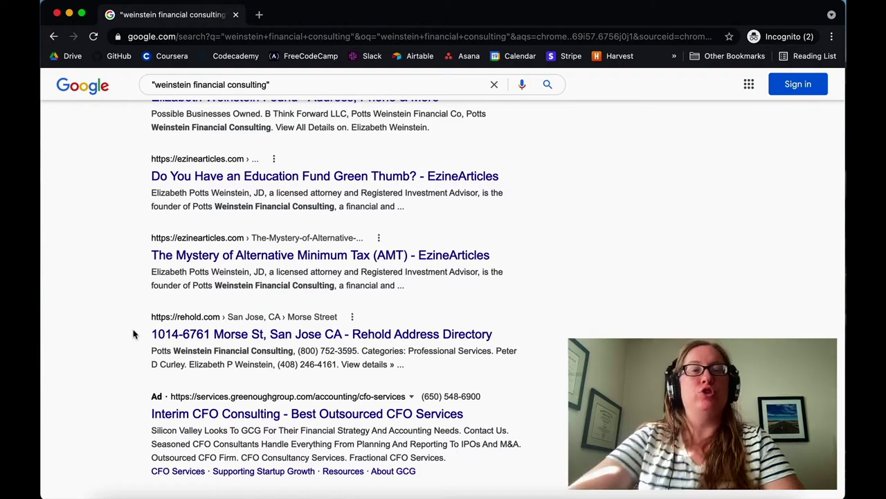
scroll(134, 334, up, 5)
scroll(134, 334, up, 4)
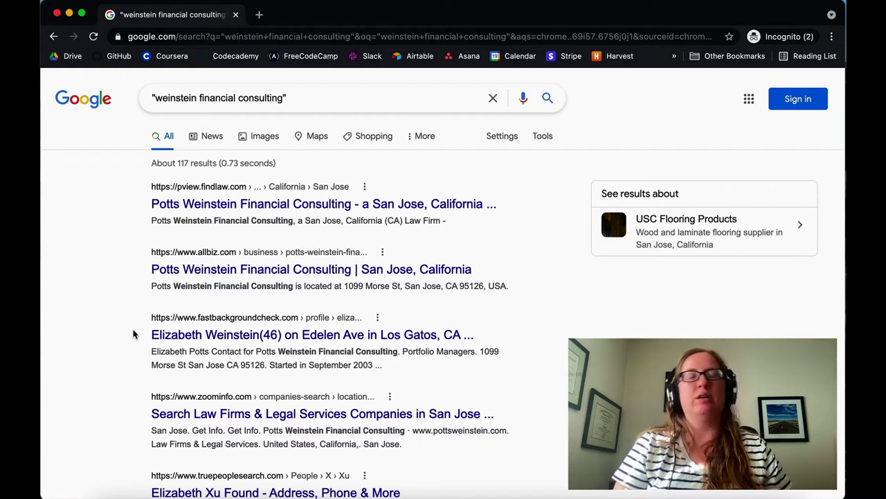
Step: Search Google again for weinstein financial consulting without the quotation marks
triple_click(226, 99)
text(weinstein fi)
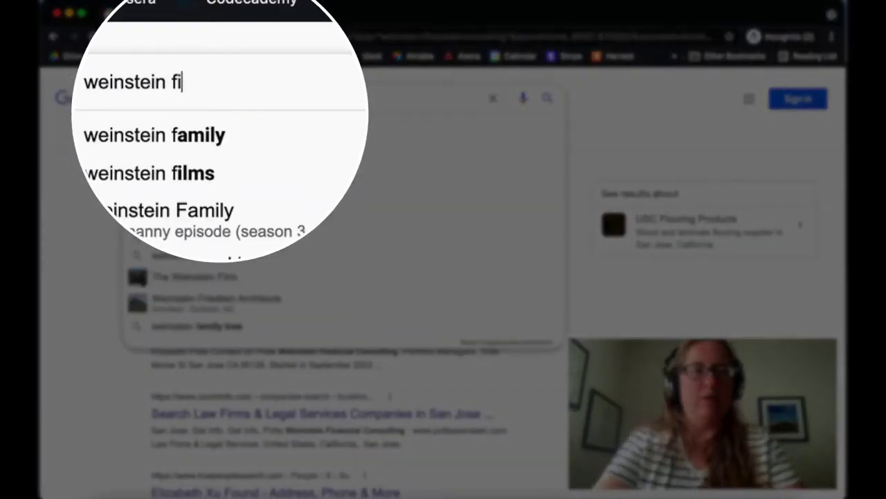
text(nancial consulting)
key(Return)
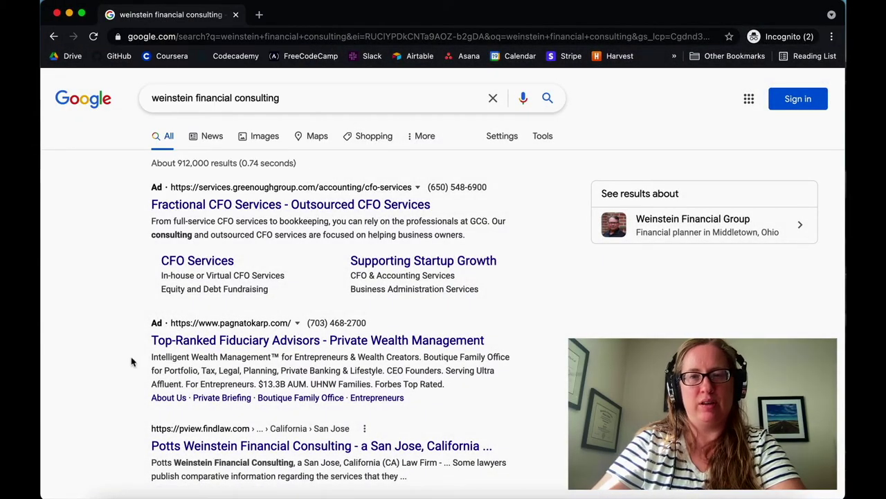
Step: Open the suggested Weinstein Financial Group results in a new tab and examine the entries and business profile
scroll(132, 361, down, 3)
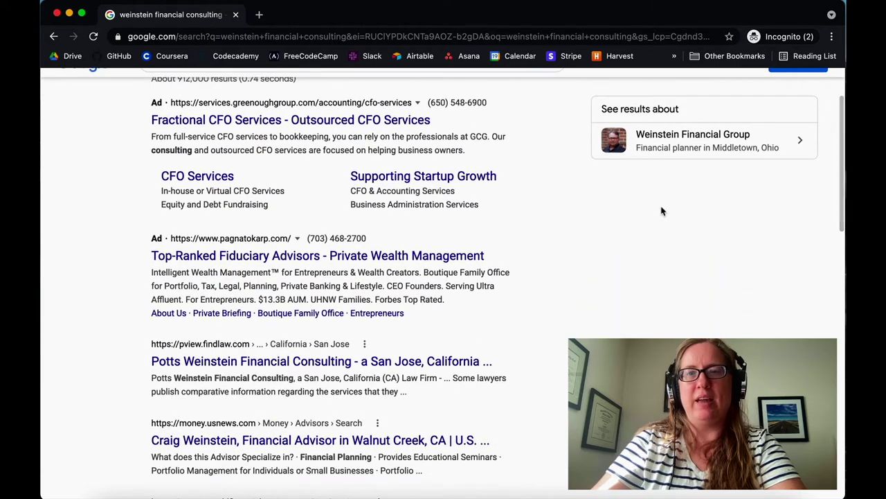
right_click(671, 151)
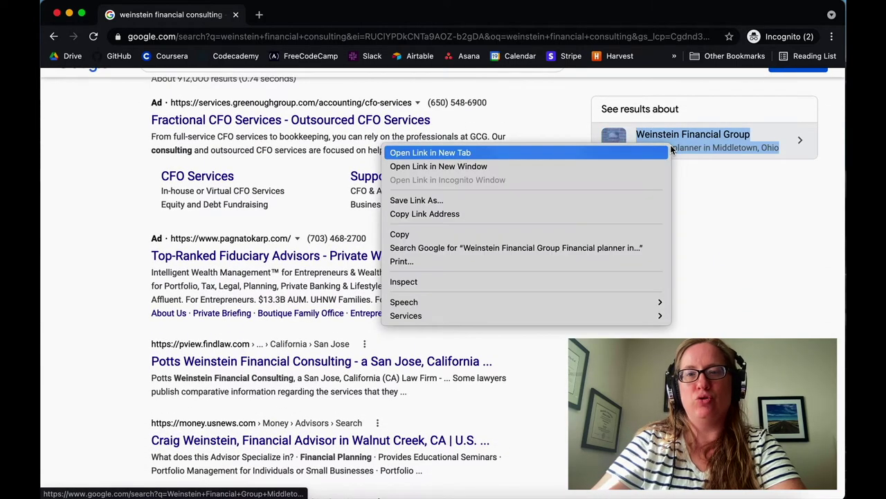
click(657, 154)
click(316, 14)
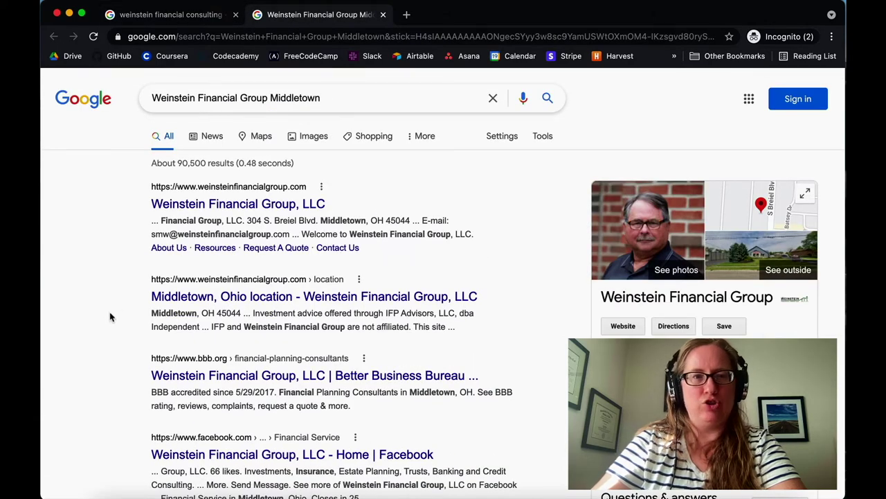
scroll(109, 316, down, 3)
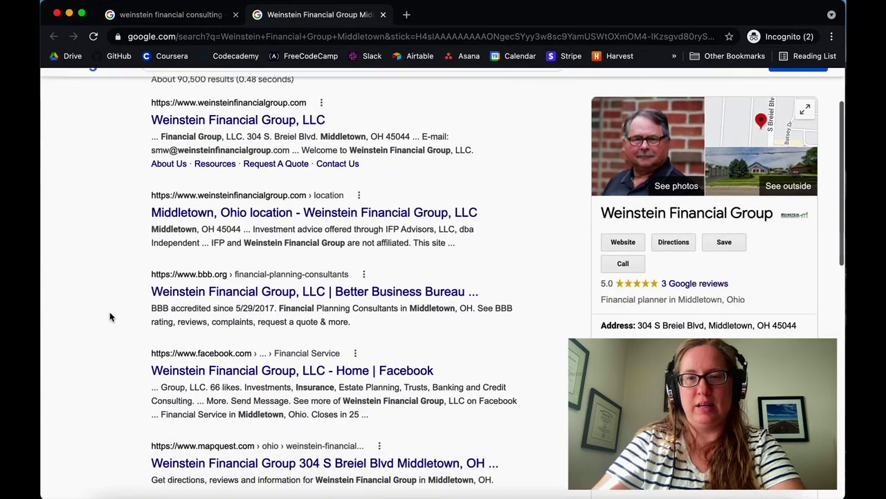
scroll(109, 316, up, 3)
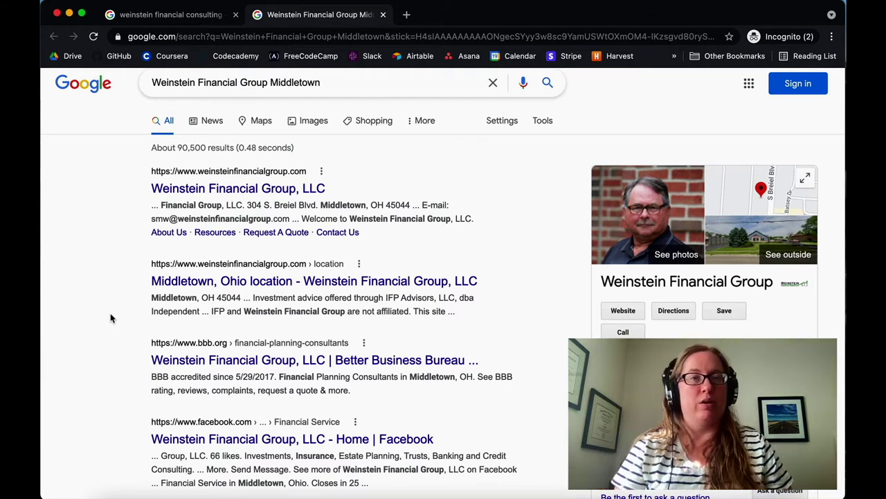
Step: Return to the weinstein financial consulting results and look through the remaining entries for similar business names
key(ctrl+shift+Tab)
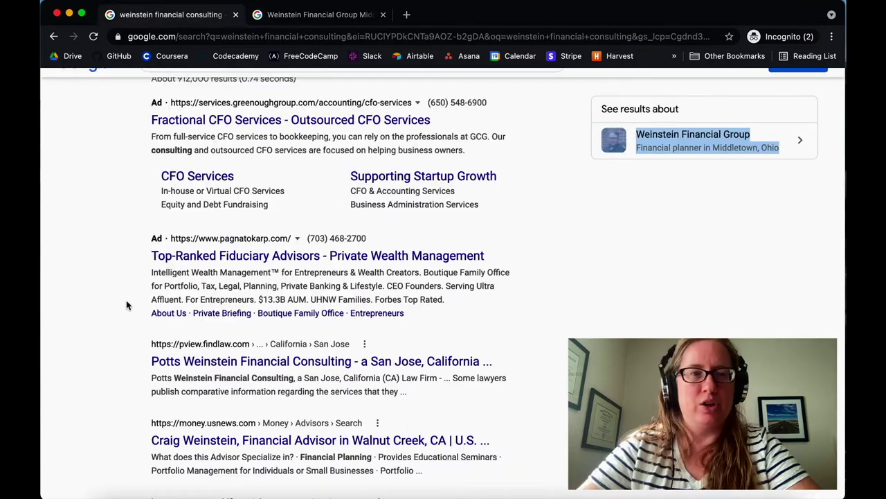
scroll(112, 313, down, 3)
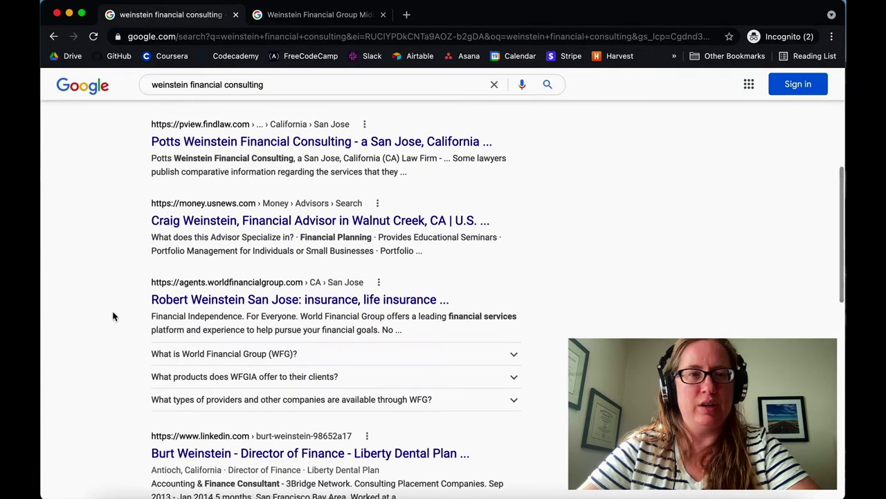
scroll(115, 294, down, 1)
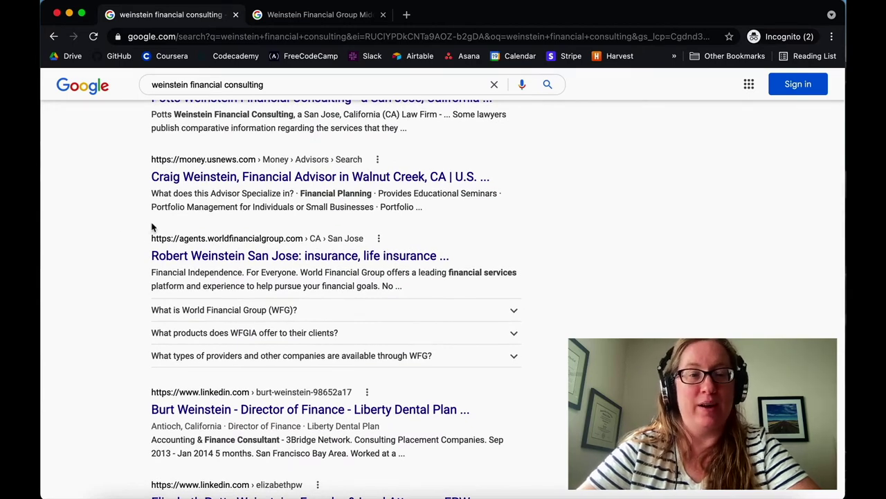
scroll(142, 266, down, 1)
scroll(139, 267, down, 6)
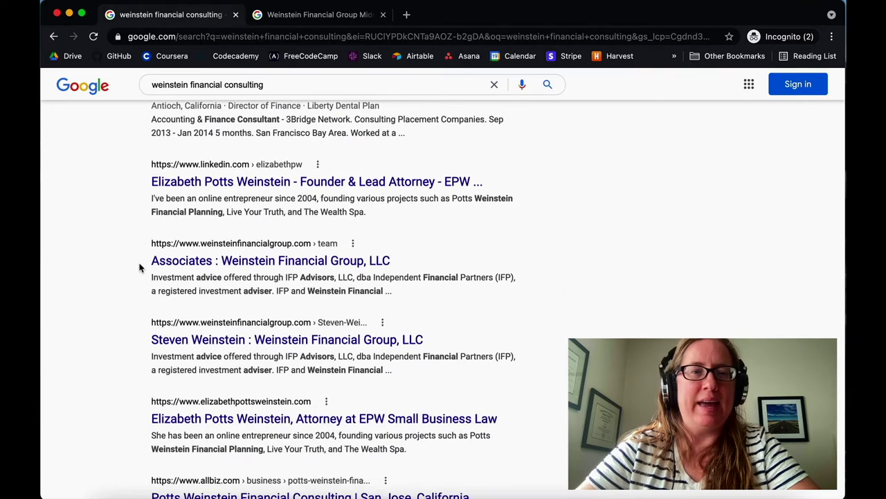
scroll(140, 268, down, 2)
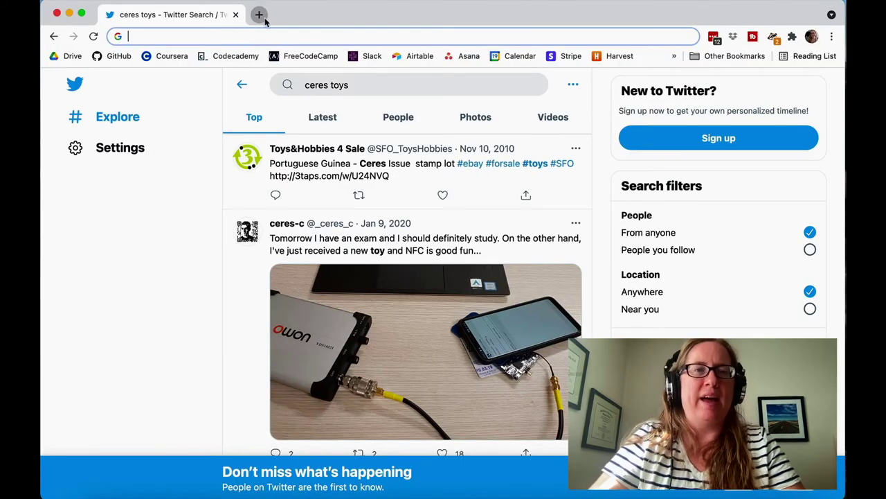
Step: Search Twitter for ceres toys from a new browser tab
click(258, 15)
click(235, 14)
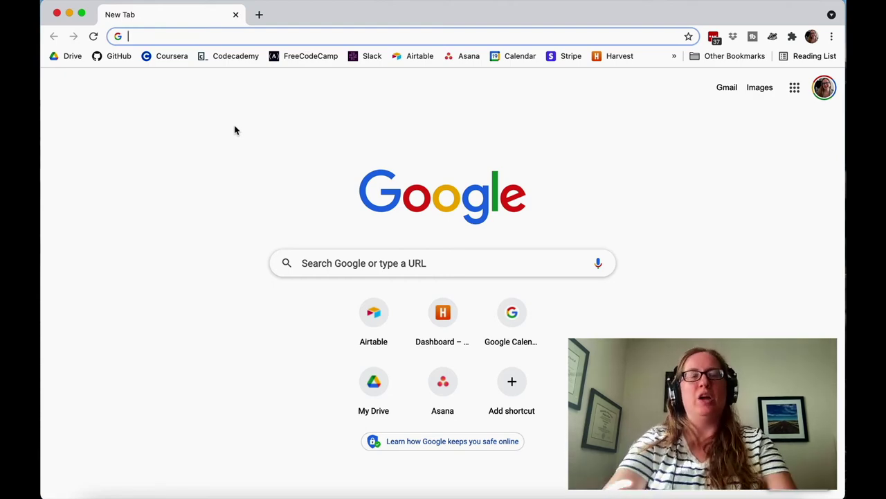
text(twitter)
key(Tab)
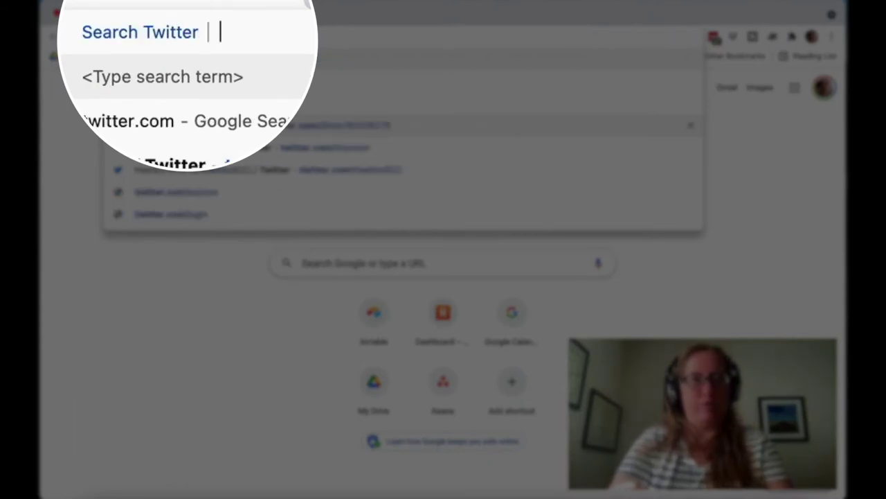
text(ceres toys)
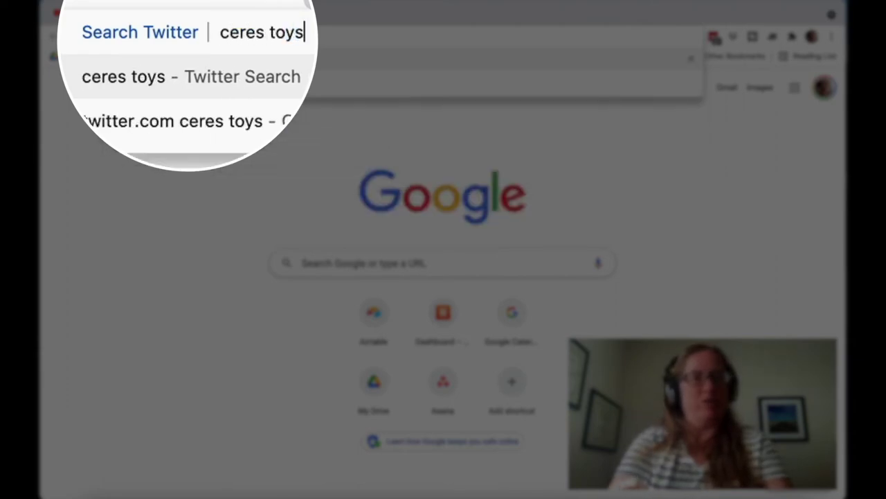
key(Return)
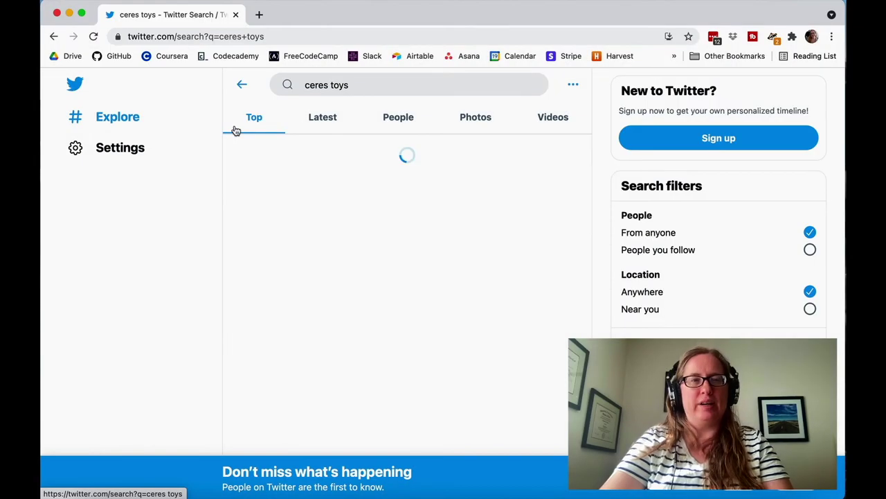
Step: Look through the top Twitter results for ceres toys and check the latest, people and photo results
scroll(250, 311, down, 10)
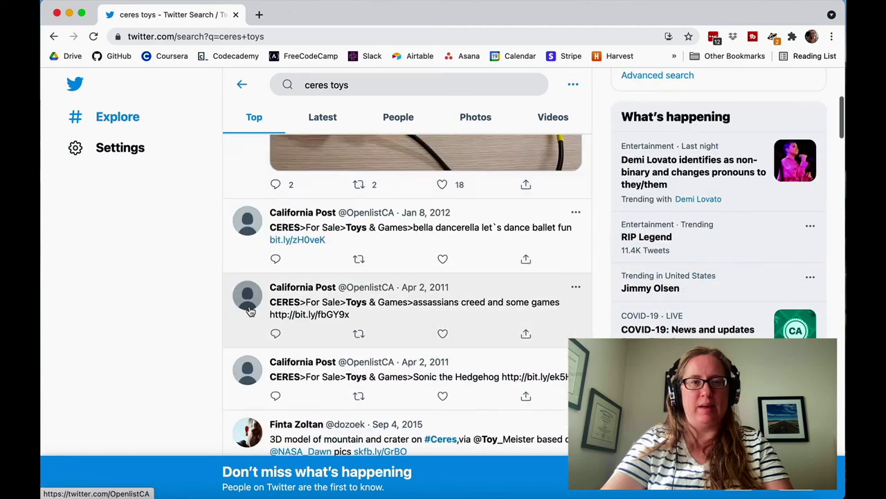
scroll(251, 311, down, 5)
scroll(251, 311, up, 10)
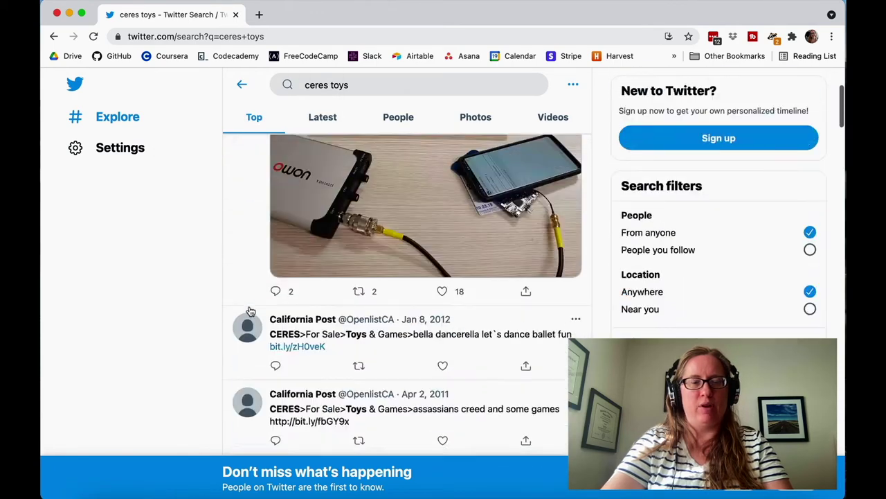
click(322, 118)
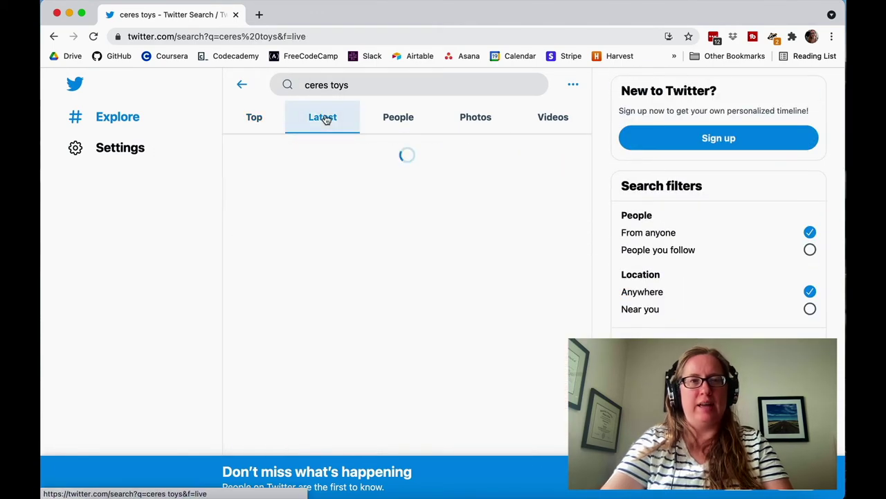
click(399, 116)
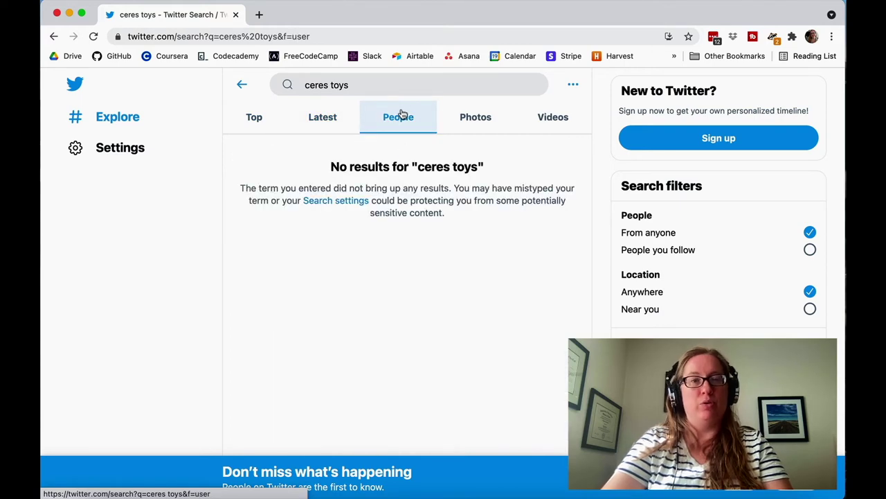
click(476, 126)
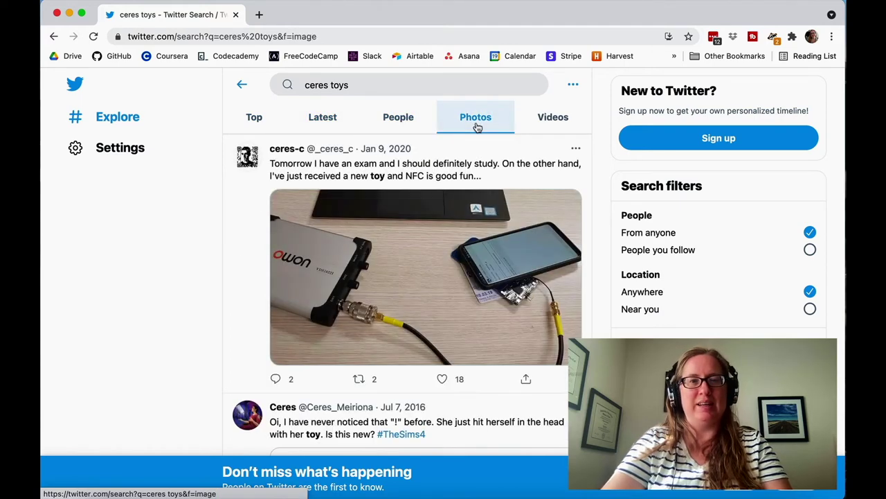
Step: Return to the top ceres toys results and examine the tweets for anyone using the name for toys
click(257, 119)
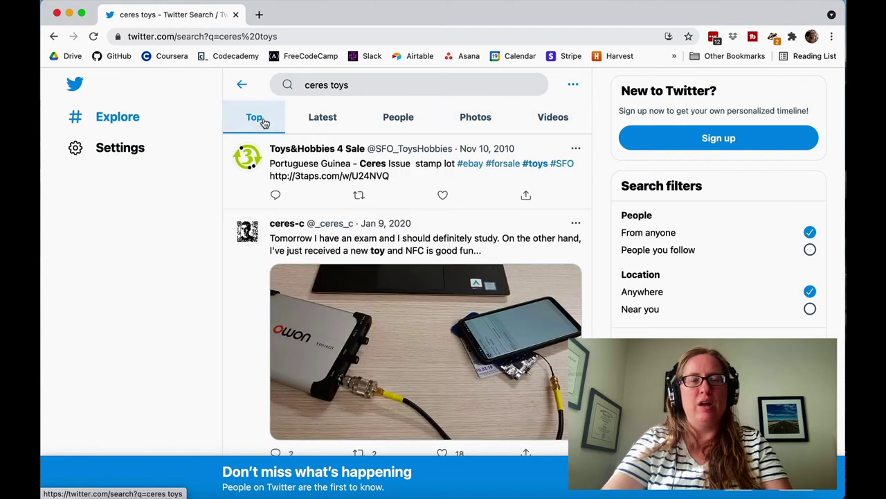
scroll(259, 324, down, 1)
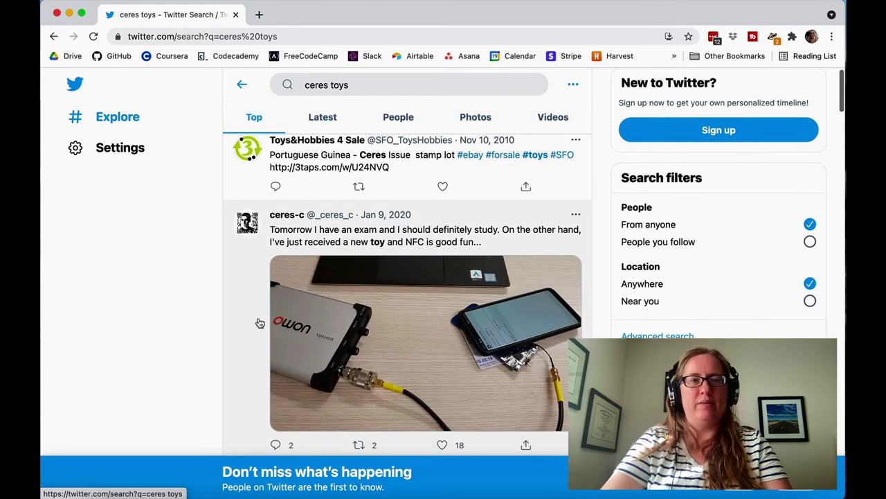
scroll(260, 324, down, 1)
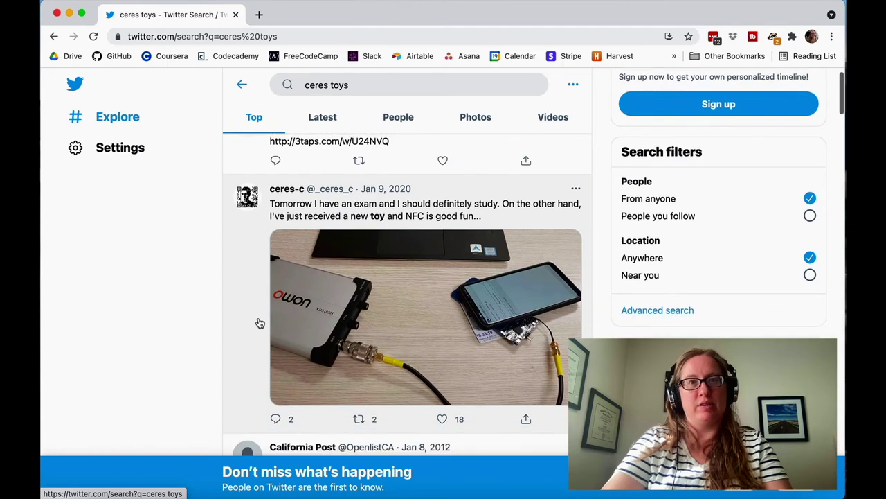
scroll(259, 324, down, 5)
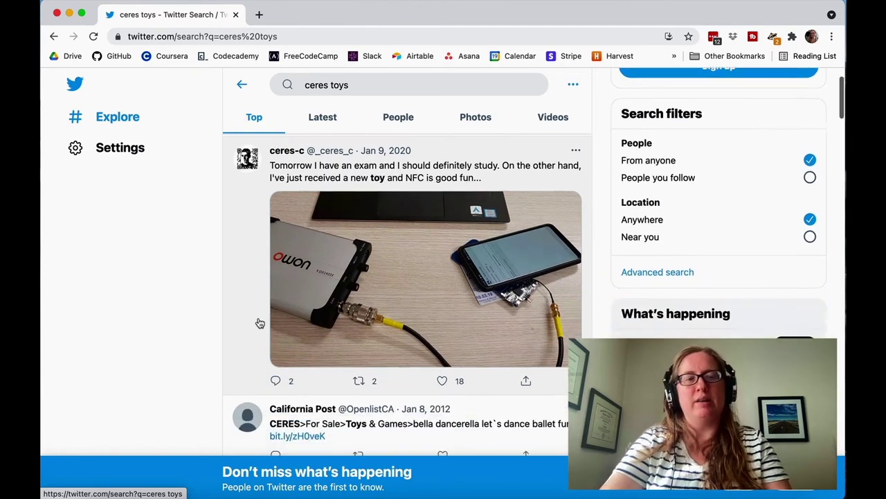
scroll(260, 324, down, 5)
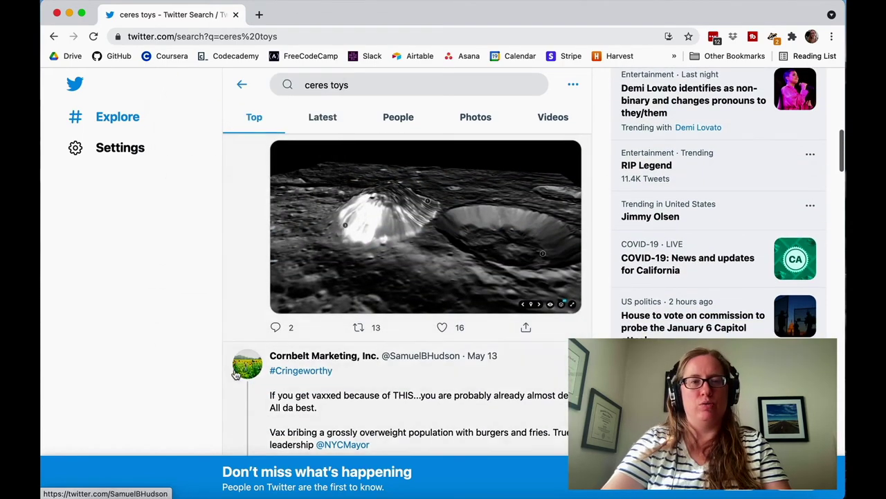
scroll(253, 315, up, 2)
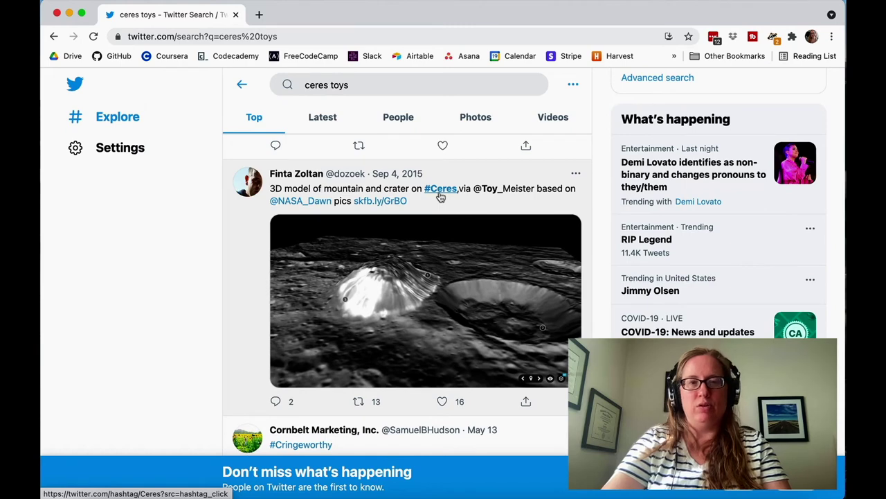
Step: Open the #Ceres hashtag from the 3D crater model tweet and examine the suggested accounts and tweets
click(440, 190)
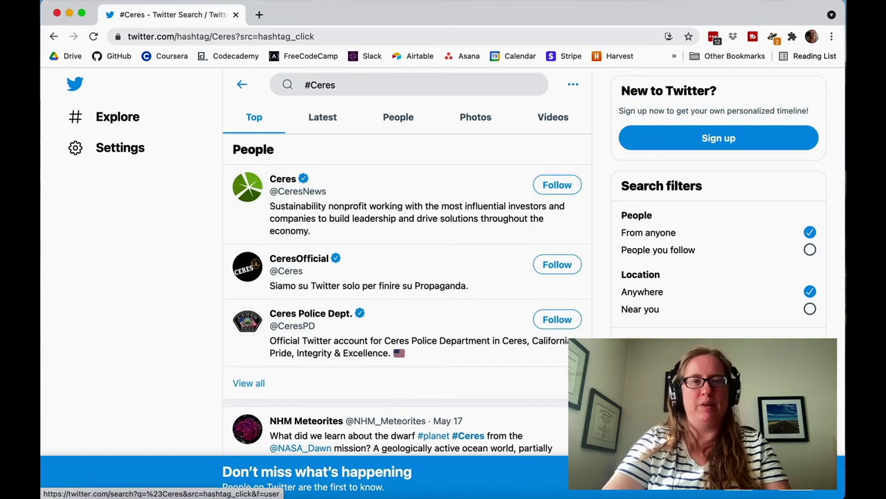
scroll(454, 376, down, 5)
scroll(408, 277, up, 5)
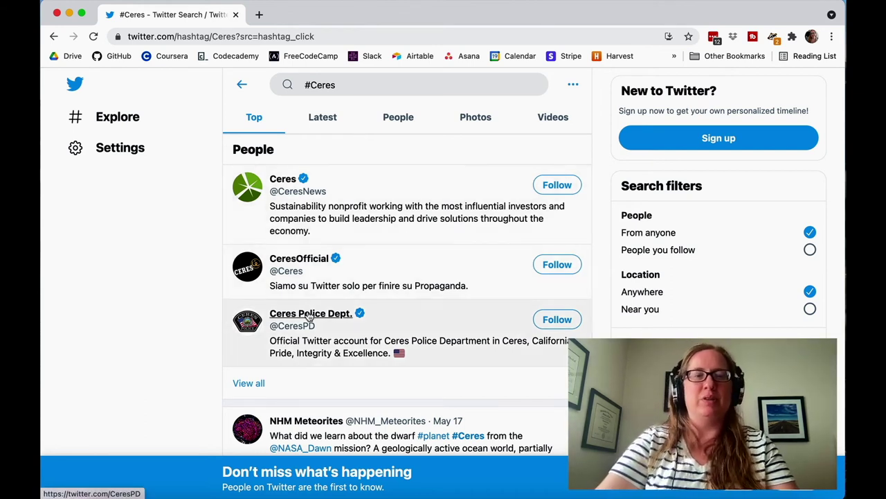
mouse_move(310, 316)
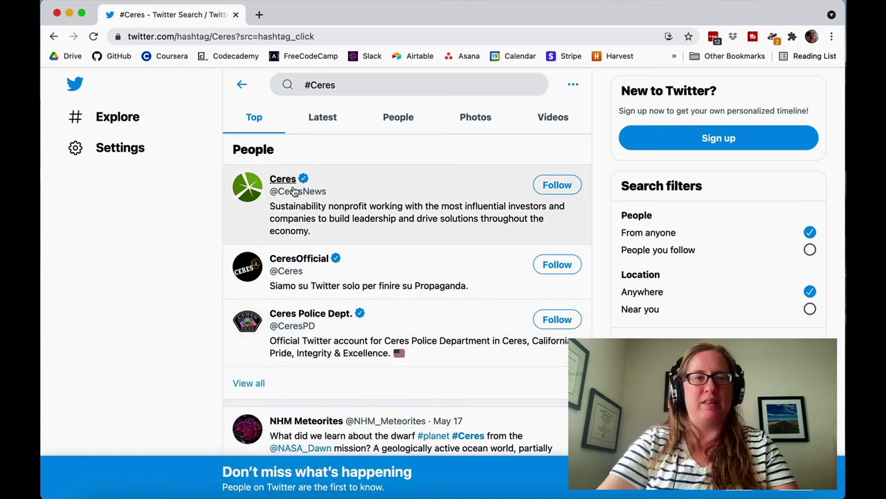
mouse_move(290, 183)
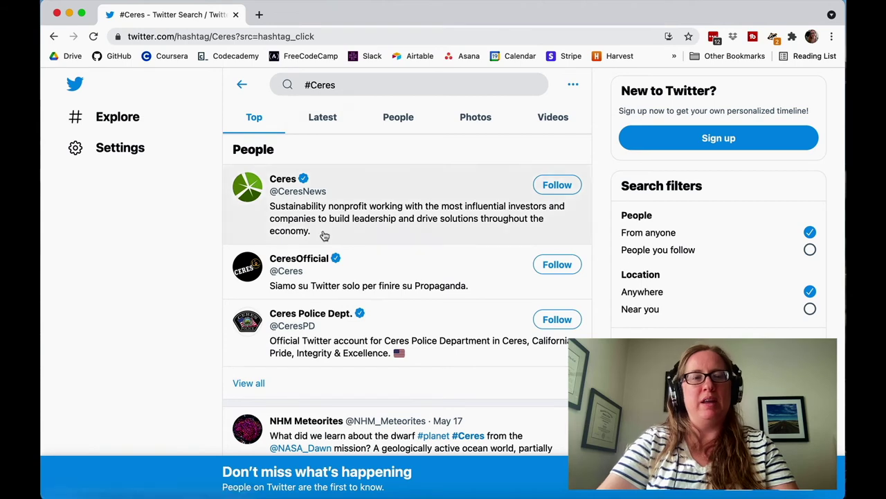
Step: Show all people results for #Ceres and read through the account descriptions for toy-related businesses
click(256, 384)
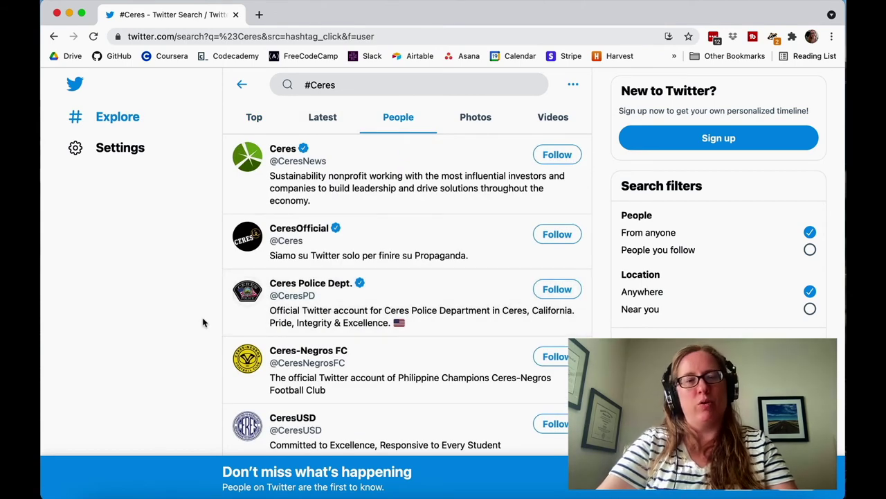
scroll(203, 322, down, 5)
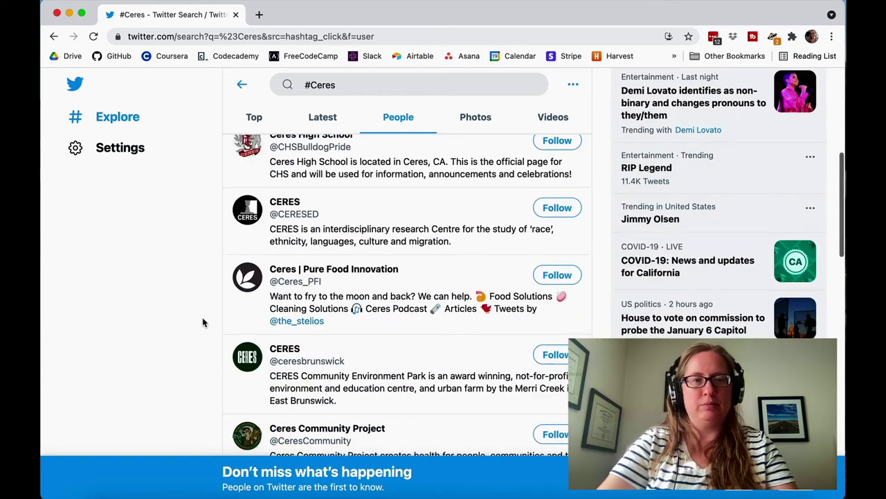
scroll(202, 322, down, 5)
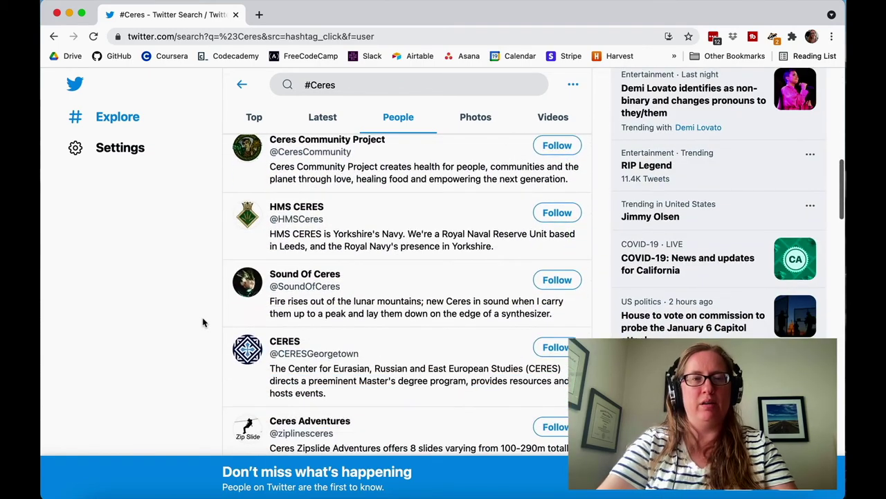
scroll(203, 322, down, 3)
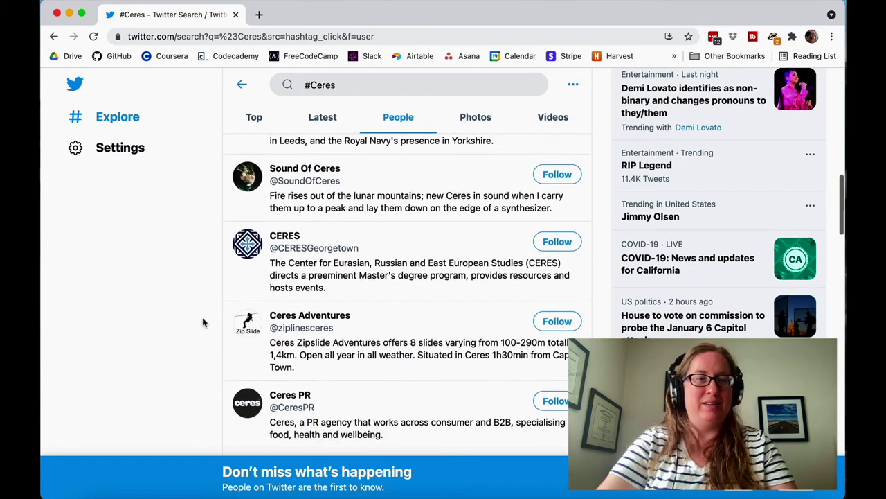
scroll(203, 322, down, 1)
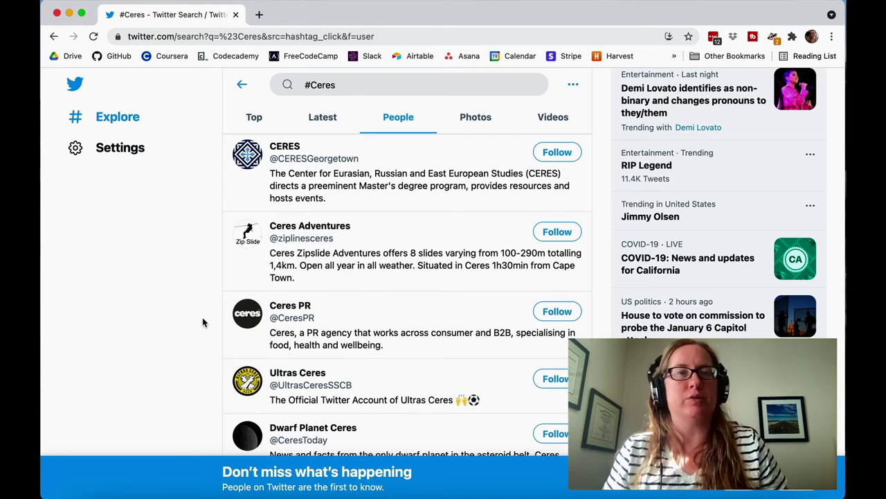
scroll(203, 322, down, 3)
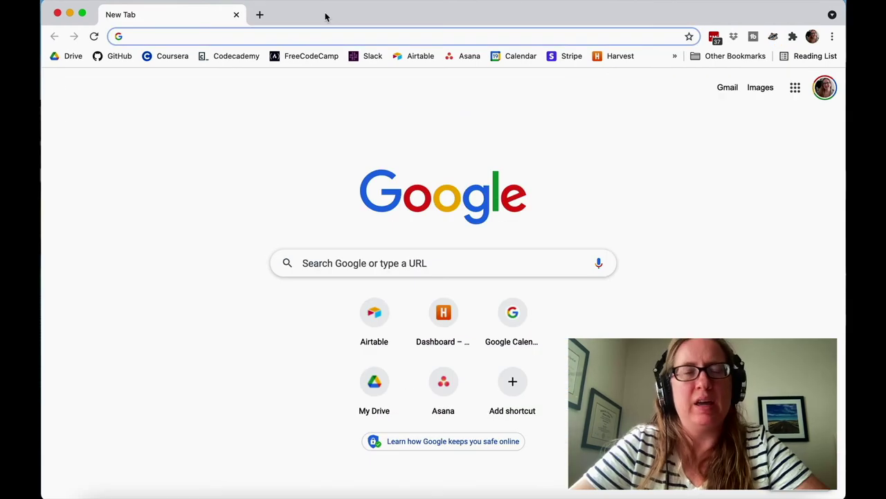